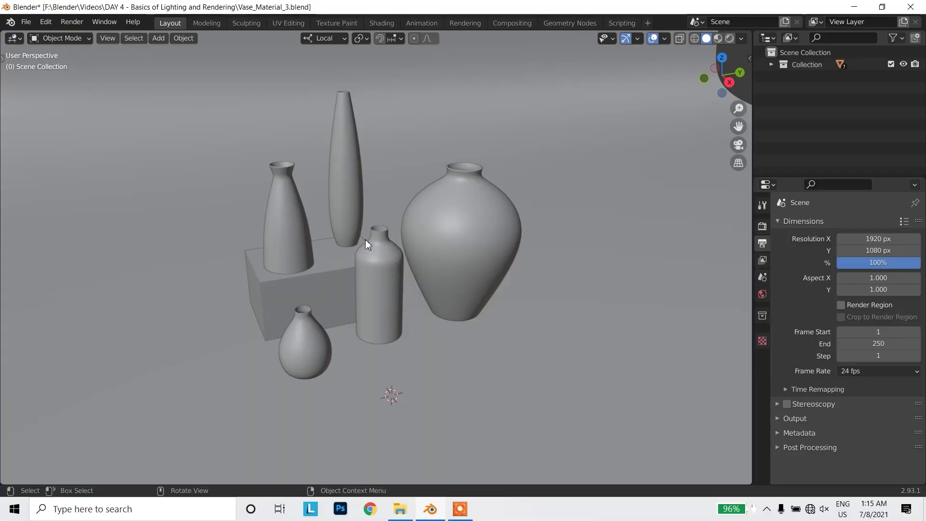
# - Switch the viewport to Material Preview to show the vases' orange patterned materials
pyautogui.click(718, 38)
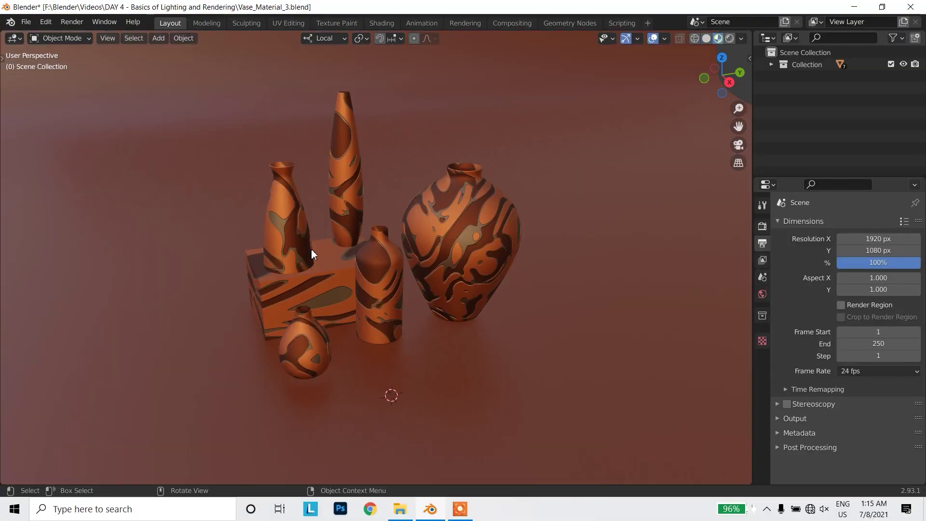
# - Select the large vase and show its Vase material nodes in the Shading workspace
pyautogui.click(464, 239)
pyautogui.click(381, 22)
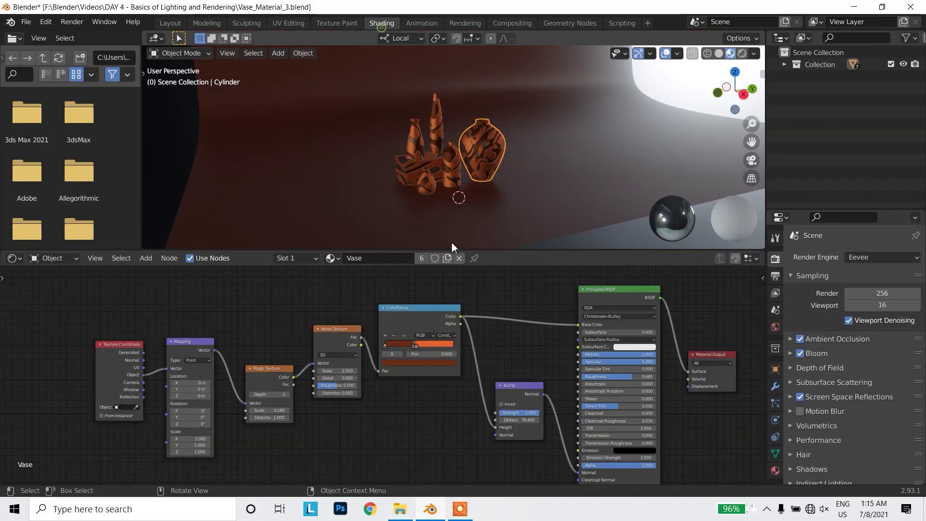
pyautogui.moveTo(413, 422); pyautogui.dragTo(475, 415, button='middle')
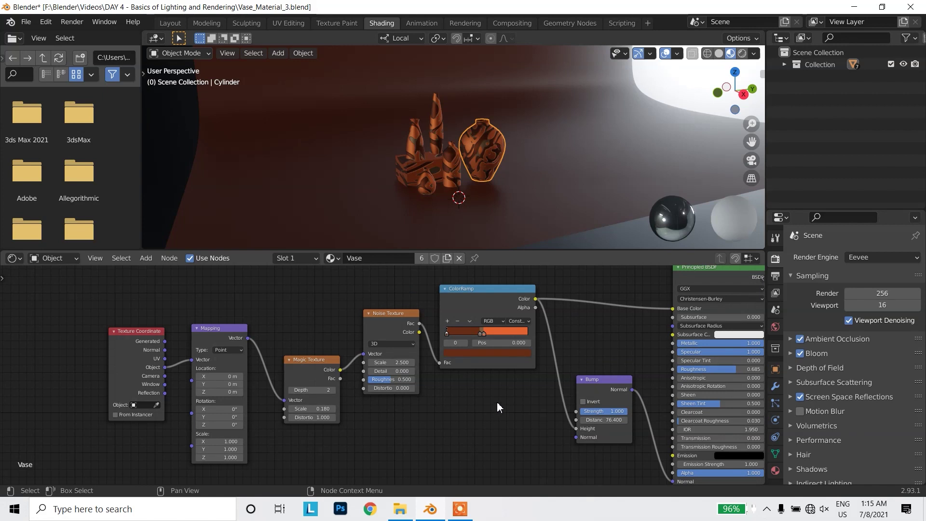
pyautogui.scroll(1, 502, 405)
pyautogui.scroll(2, 468, 404)
pyautogui.scroll(5, 443, 173)
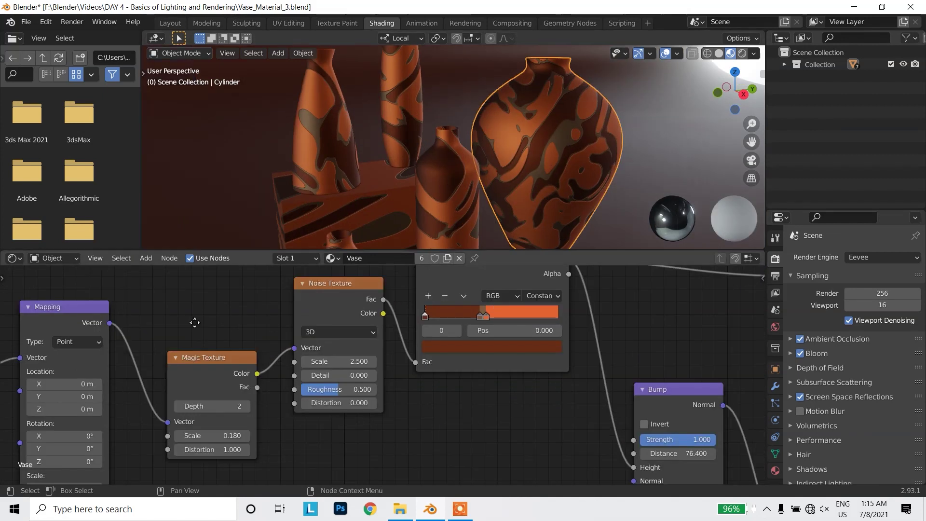
pyautogui.scroll(-1, 273, 357)
# - Frame the Magic and Noise Texture nodes and lower Magic Texture distortion to 0.200
pyautogui.moveTo(273, 357); pyautogui.dragTo(273, 350)
pyautogui.moveTo(379, 411); pyautogui.dragTo(456, 436, button='middle')
pyautogui.scroll(-4, 410, 159)
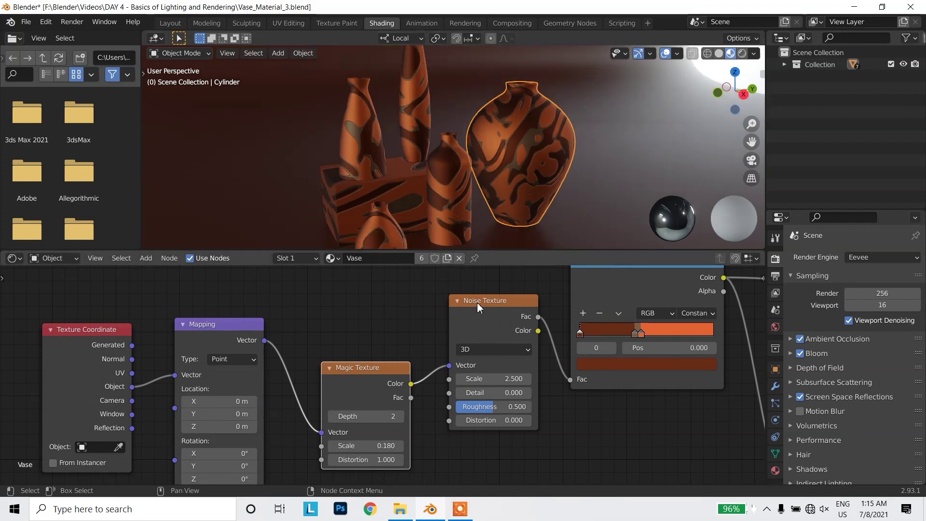
pyautogui.scroll(2, 513, 174)
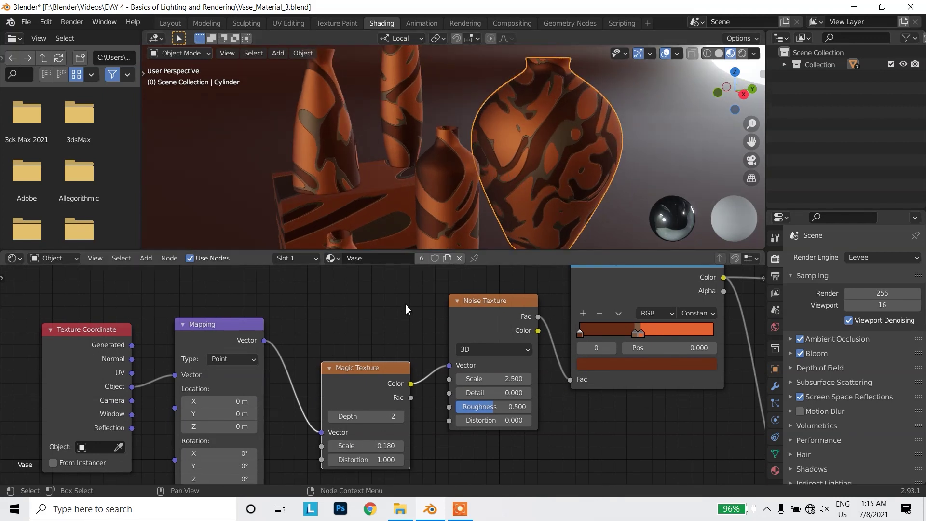
pyautogui.scroll(-1, 456, 169)
pyautogui.moveTo(401, 326); pyautogui.dragTo(409, 314, button='middle')
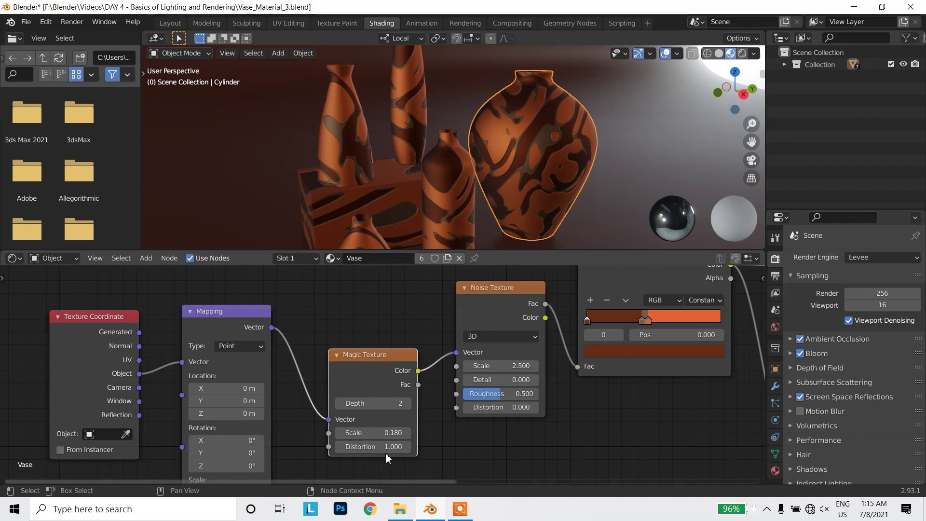
pyautogui.moveTo(345, 449); pyautogui.dragTo(341, 453)
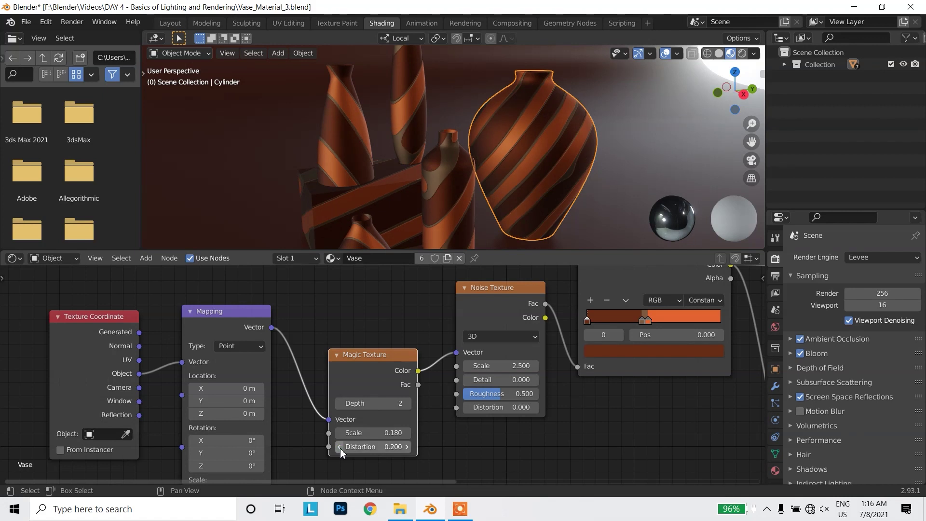
# - Drop the Magic Texture distortion to 0.100 and orbit to inspect the thin diagonal stripes
pyautogui.moveTo(341, 452); pyautogui.dragTo(333, 451)
pyautogui.moveTo(506, 137)
pyautogui.mouseDown(button='middle')
pyautogui.moveTo(435, 166)
pyautogui.moveTo(472, 184)
pyautogui.moveTo(476, 153)
pyautogui.moveTo(504, 170)
pyautogui.moveTo(442, 184)
pyautogui.moveTo(454, 203)
pyautogui.moveTo(403, 235)
pyautogui.mouseUp(button='middle')
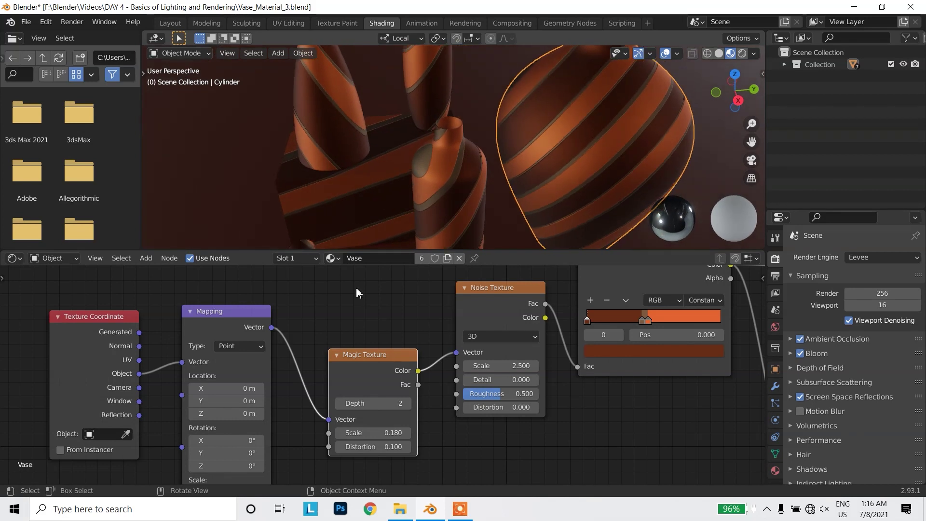
pyautogui.moveTo(377, 365); pyautogui.dragTo(369, 352)
pyautogui.scroll(-2, 460, 349)
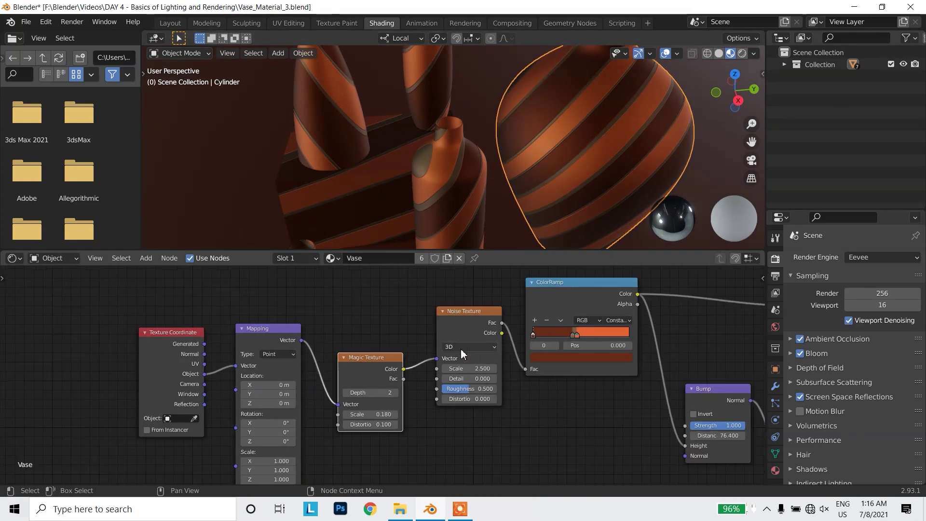
pyautogui.scroll(1, 511, 348)
pyautogui.keyDown('ctrl'); pyautogui.hscroll(5, 555, 328); pyautogui.keyUp('ctrl')
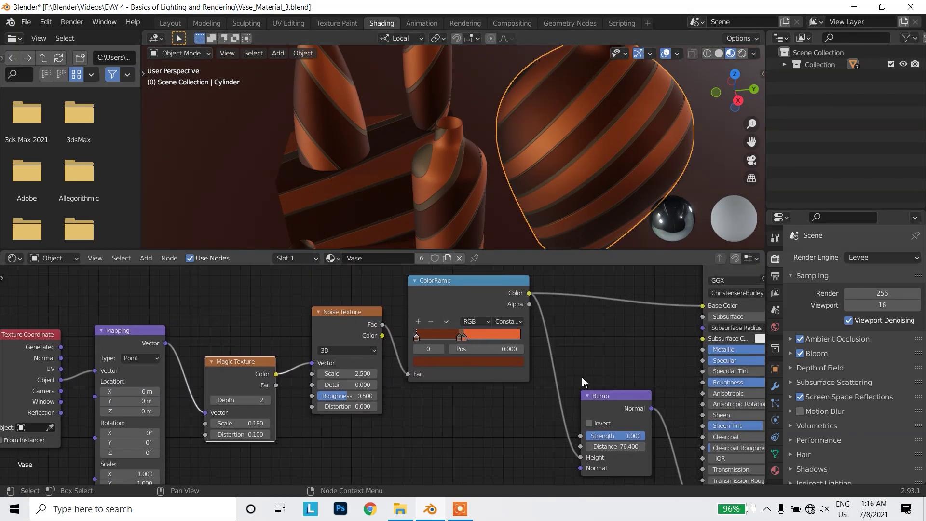
pyautogui.keyDown('shift'); pyautogui.scroll(-3, 616, 396); pyautogui.keyUp('shift')
pyautogui.keyDown('ctrl'); pyautogui.hscroll(2, 593, 376); pyautogui.keyUp('ctrl')
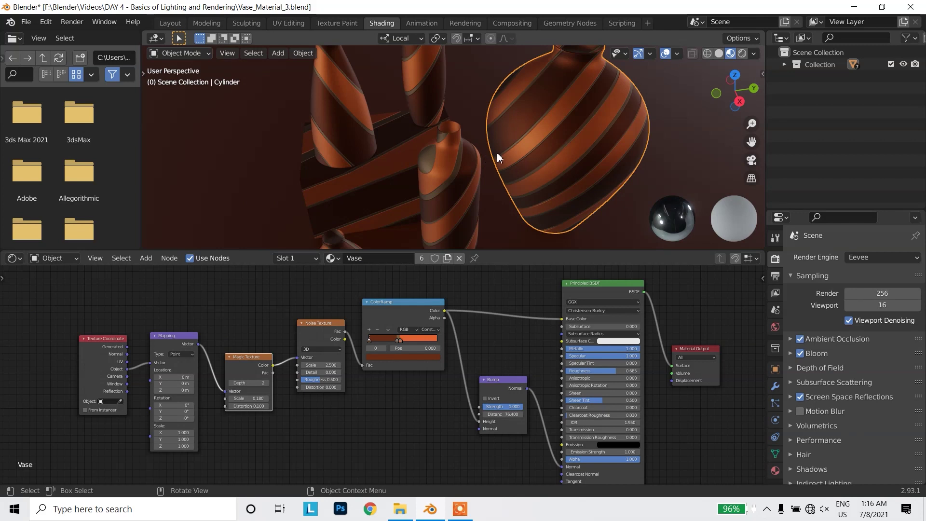
pyautogui.moveTo(497, 152)
pyautogui.mouseDown(button='middle')
pyautogui.moveTo(470, 158)
pyautogui.moveTo(571, 174)
pyautogui.moveTo(581, 204)
pyautogui.moveTo(618, 148)
pyautogui.moveTo(473, 167)
pyautogui.moveTo(455, 180)
pyautogui.moveTo(452, 173)
pyautogui.mouseUp(button='middle')
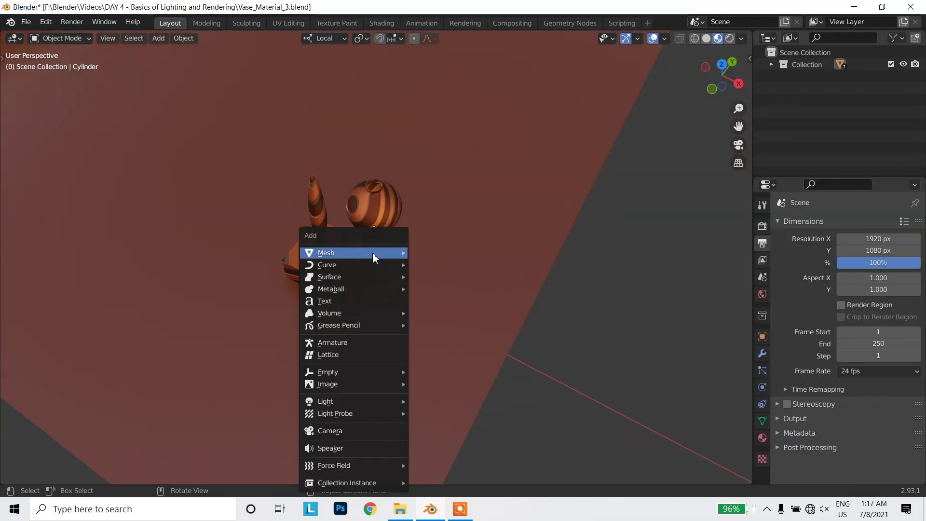
pyautogui.moveTo(325, 400)
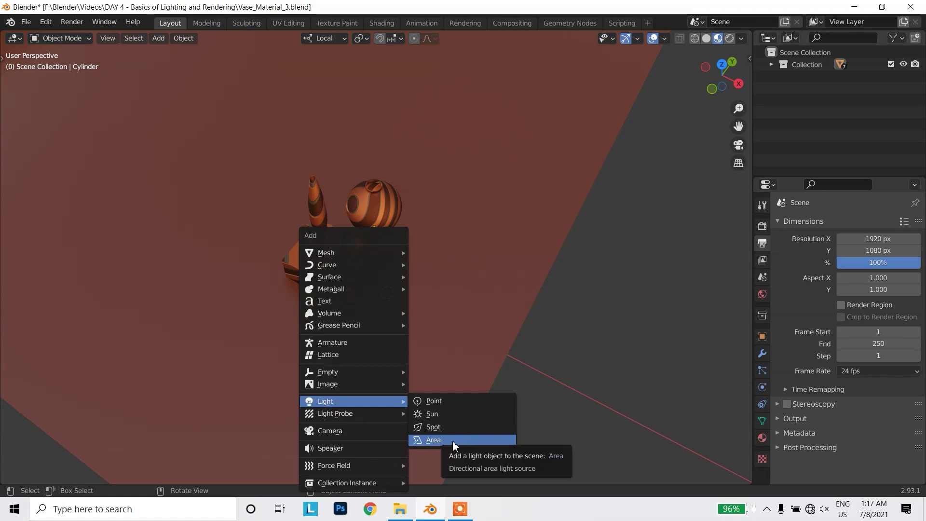
# - Add an Area light and move it straight up high above the vases
pyautogui.click(452, 441)
pyautogui.moveTo(347, 381)
pyautogui.mouseDown(button='middle')
pyautogui.moveTo(305, 349)
pyautogui.moveTo(349, 291)
pyautogui.mouseUp(button='middle')
pyautogui.moveTo(385, 271); pyautogui.dragTo(397, 146)
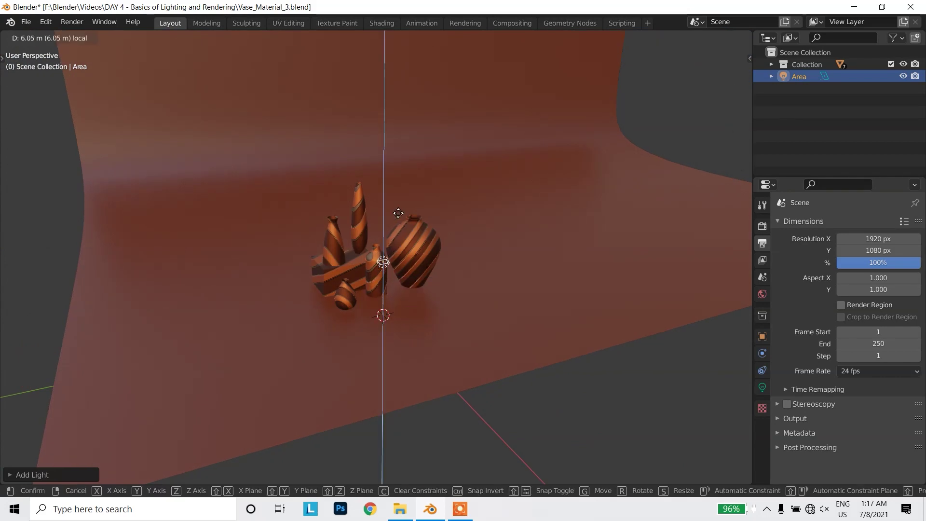
pyautogui.click(392, 122)
pyautogui.moveTo(400, 227); pyautogui.dragTo(424, 247, button='middle')
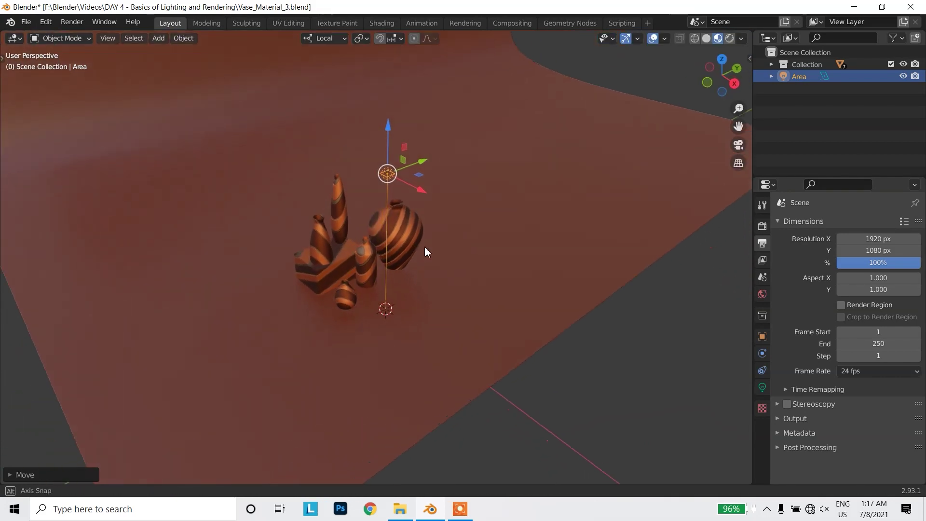
pyautogui.moveTo(319, 219); pyautogui.dragTo(350, 274, button='middle')
pyautogui.scroll(2, 353, 281)
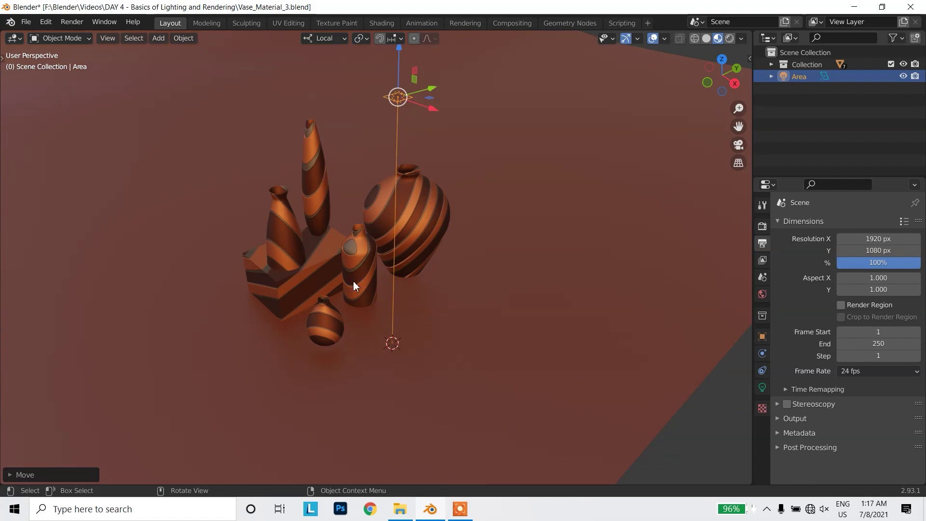
# - Switch the viewport to Rendered shading and expand the render Sampling settings
pyautogui.click(731, 43)
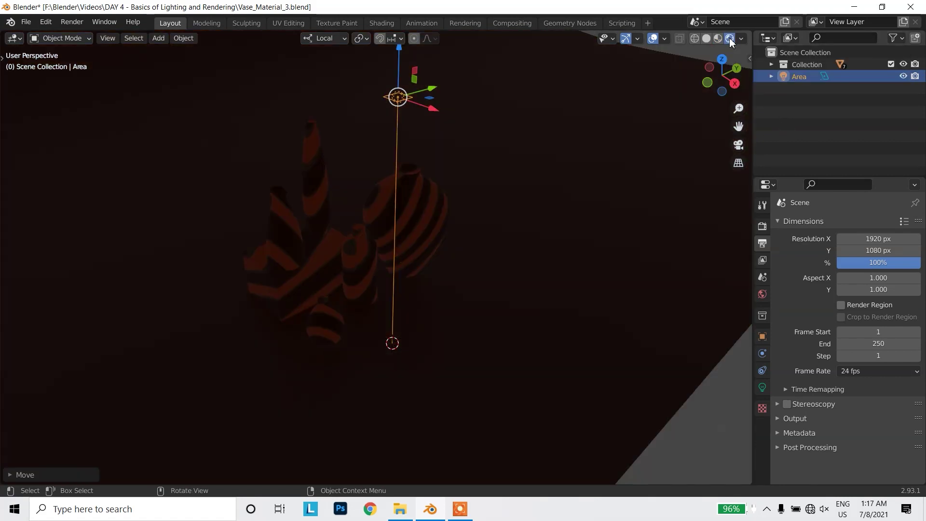
pyautogui.moveTo(407, 190)
pyautogui.mouseDown(button='middle')
pyautogui.moveTo(385, 163)
pyautogui.moveTo(669, 199)
pyautogui.mouseUp(button='middle')
pyautogui.click(763, 227)
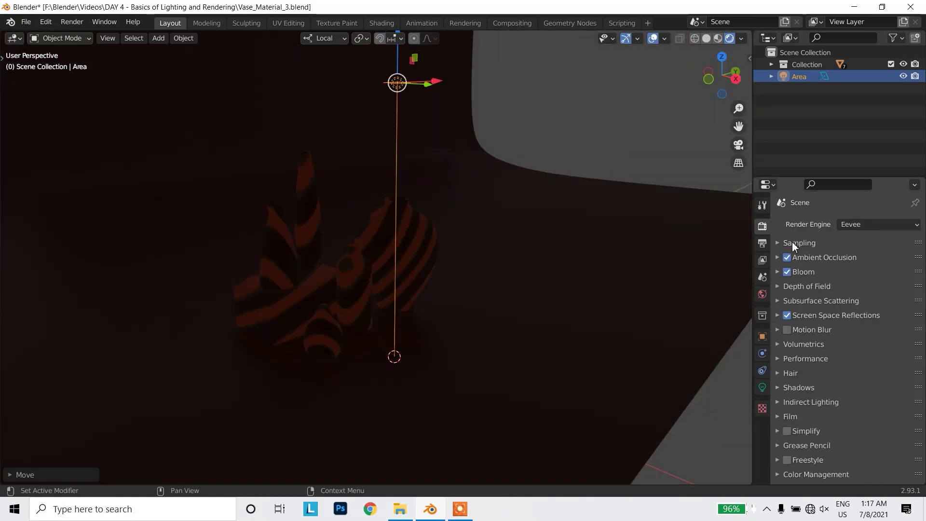
pyautogui.click(777, 244)
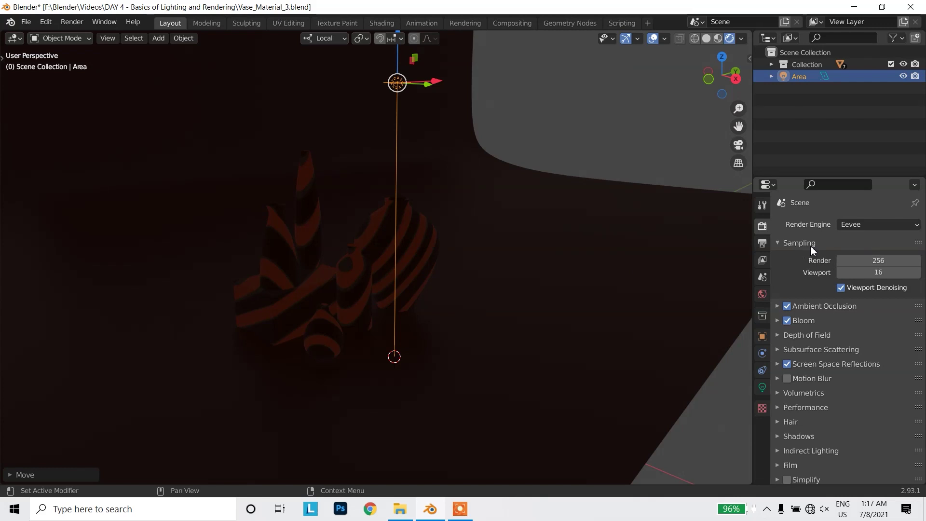
# - Set viewport samples to 64, then bring up the area light's properties
pyautogui.click(873, 262)
pyautogui.click(878, 274)
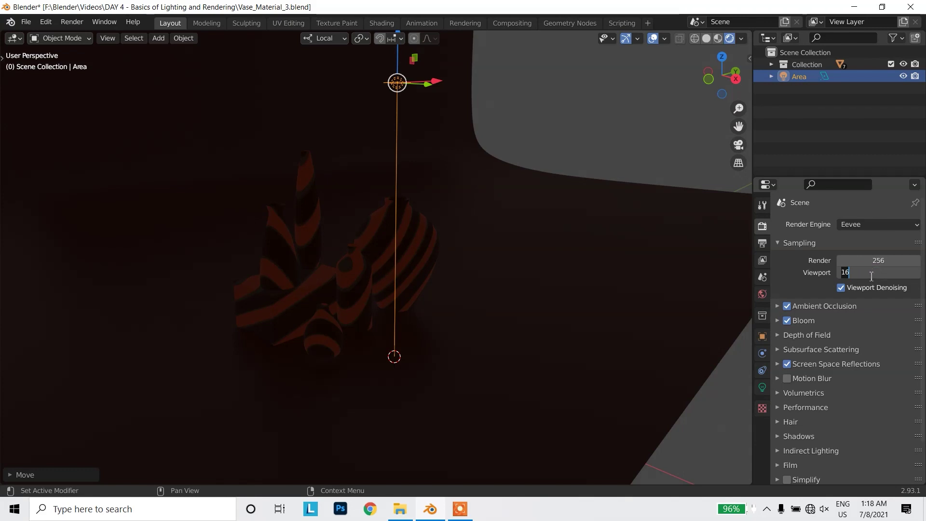
pyautogui.write('64')
pyautogui.press('Return')
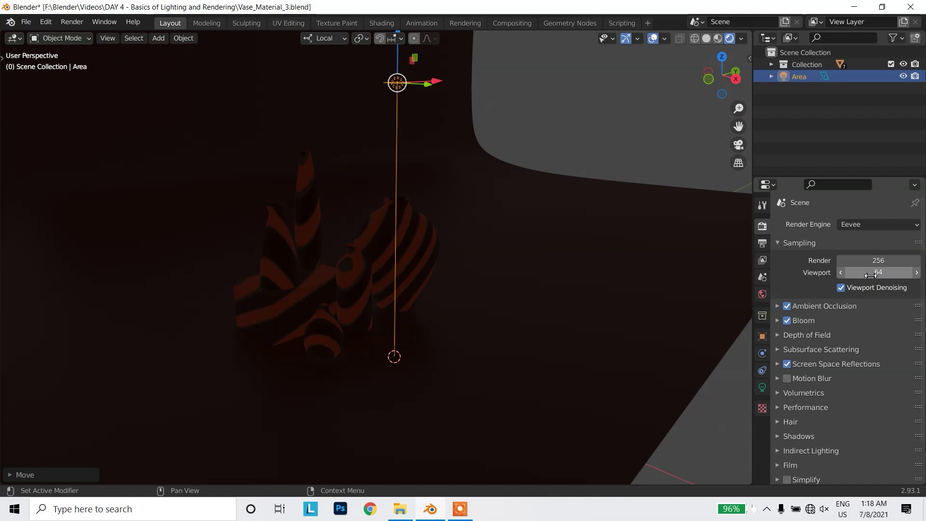
pyautogui.moveTo(357, 331)
pyautogui.mouseDown(button='middle')
pyautogui.moveTo(343, 328)
pyautogui.moveTo(351, 304)
pyautogui.moveTo(384, 265)
pyautogui.moveTo(381, 127)
pyautogui.mouseUp(button='middle')
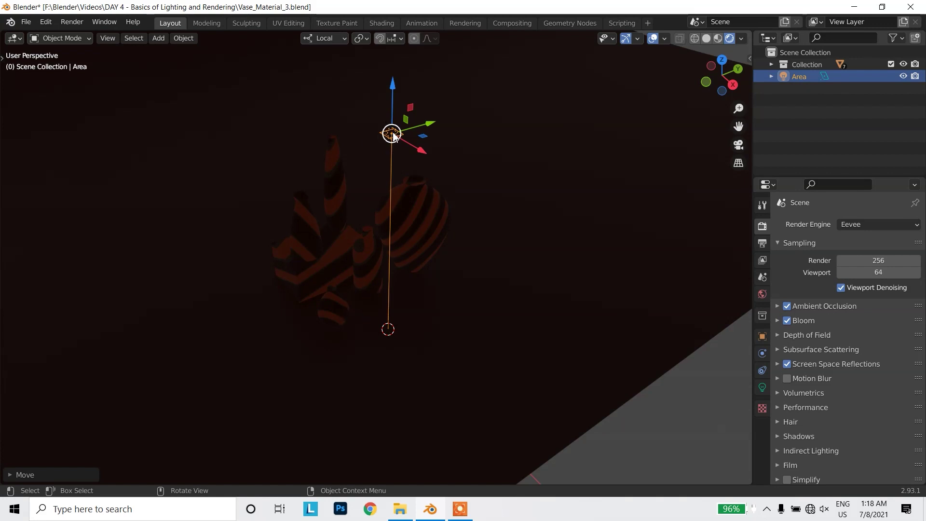
pyautogui.click(763, 388)
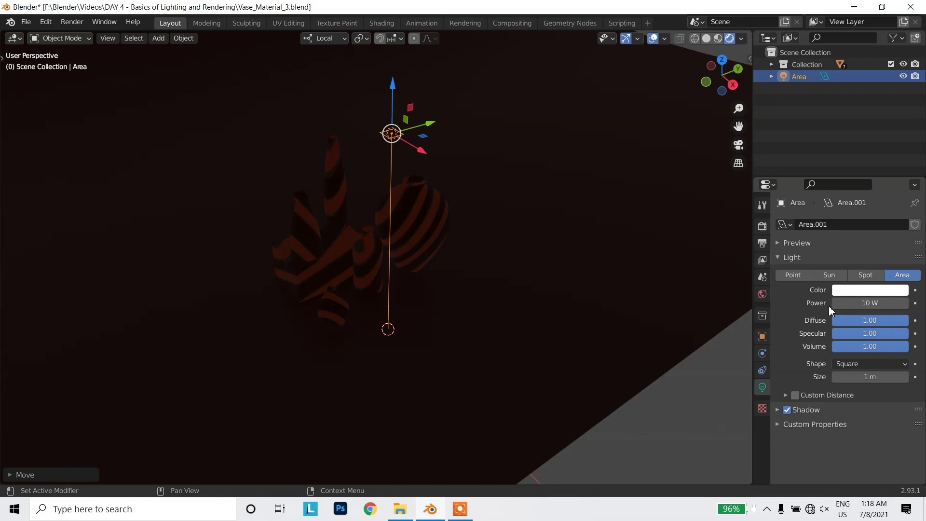
# - Set the area light's power to 5000 W
pyautogui.click(869, 304)
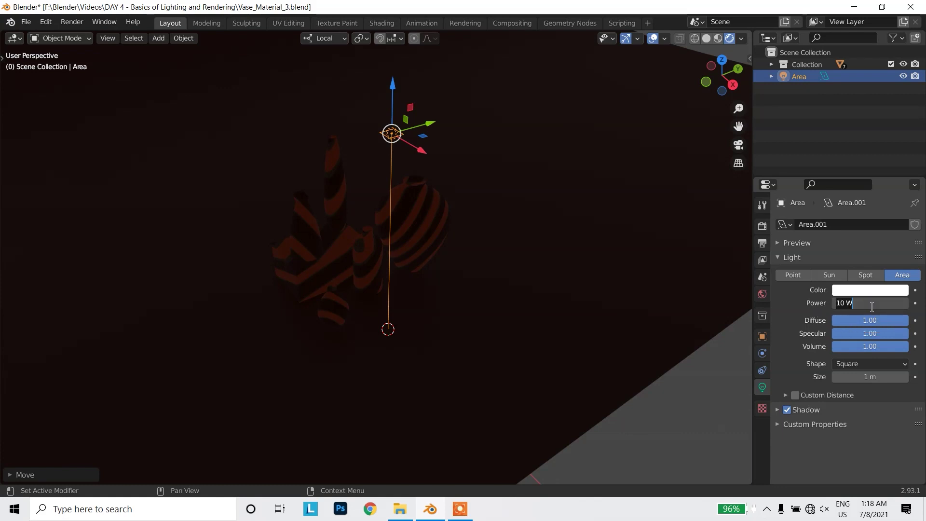
pyautogui.write('5000')
pyautogui.press('Return')
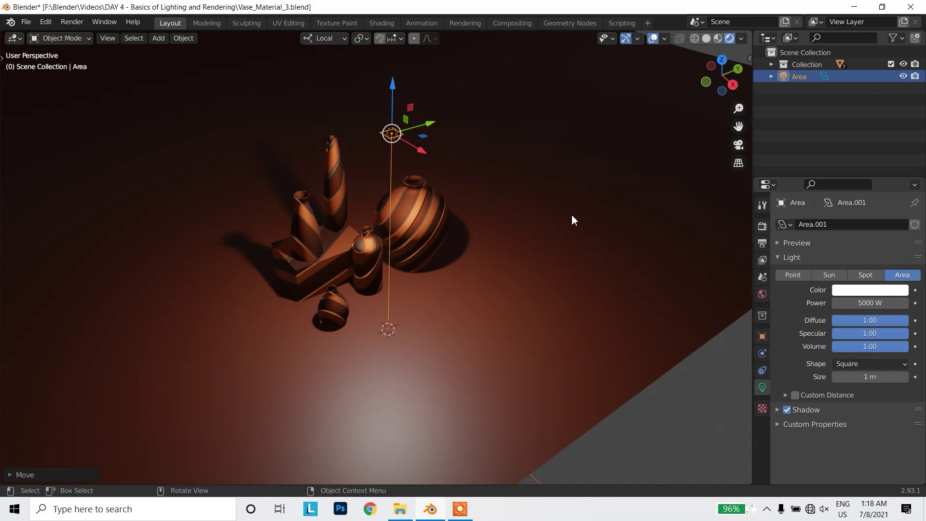
# - Scale the area light into a much larger rectangular panel above the vases
pyautogui.hotkey('shift', 'space')
pyautogui.press('s')
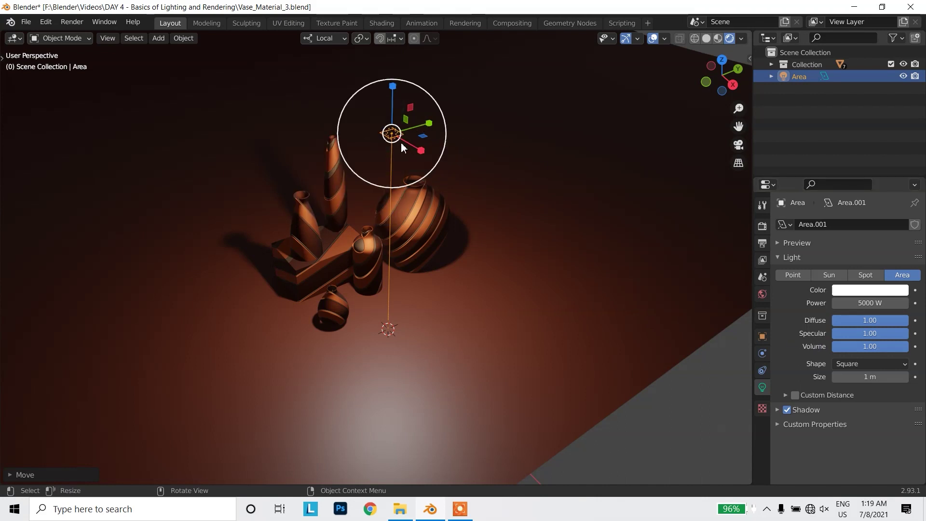
pyautogui.moveTo(424, 130); pyautogui.dragTo(608, 72)
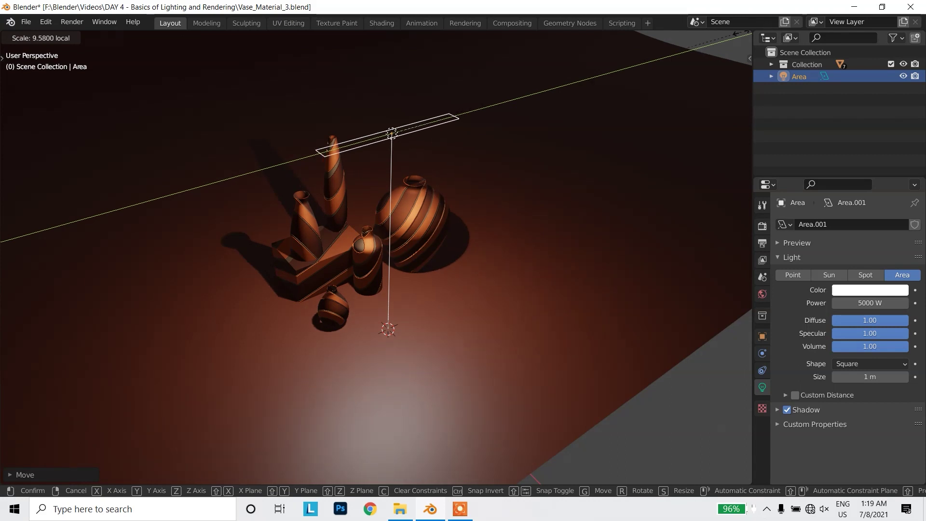
pyautogui.moveTo(419, 151); pyautogui.dragTo(443, 384)
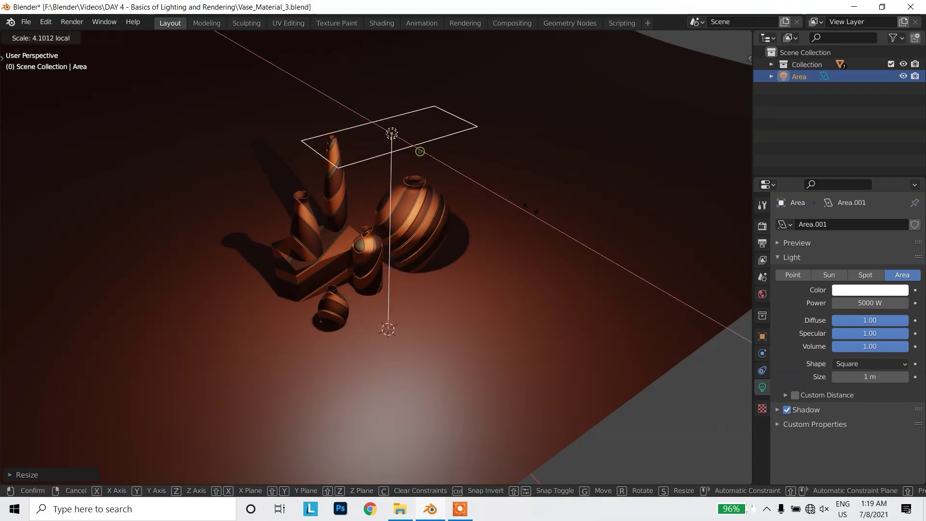
pyautogui.hotkey('shift', 'space')
pyautogui.press('g')
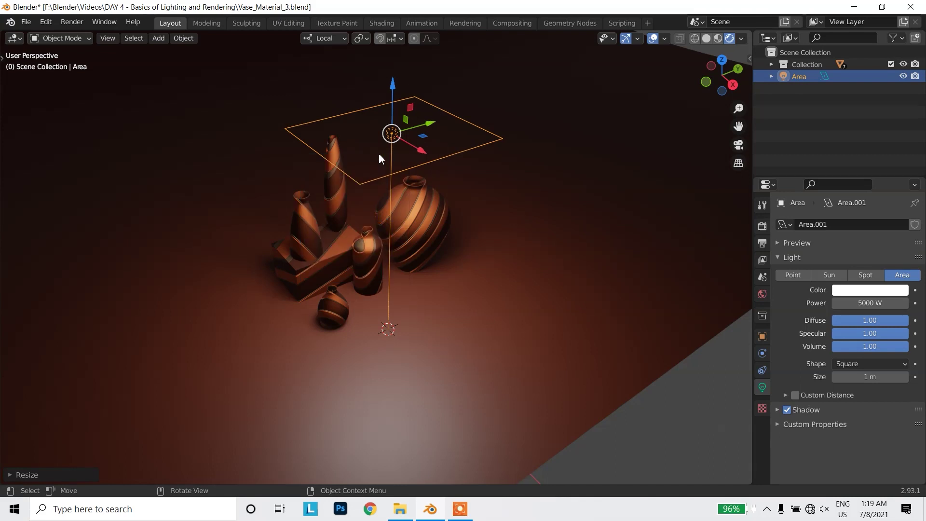
# - In the Shading workspace, try tilting the area light, then undo the rotation
pyautogui.click(382, 23)
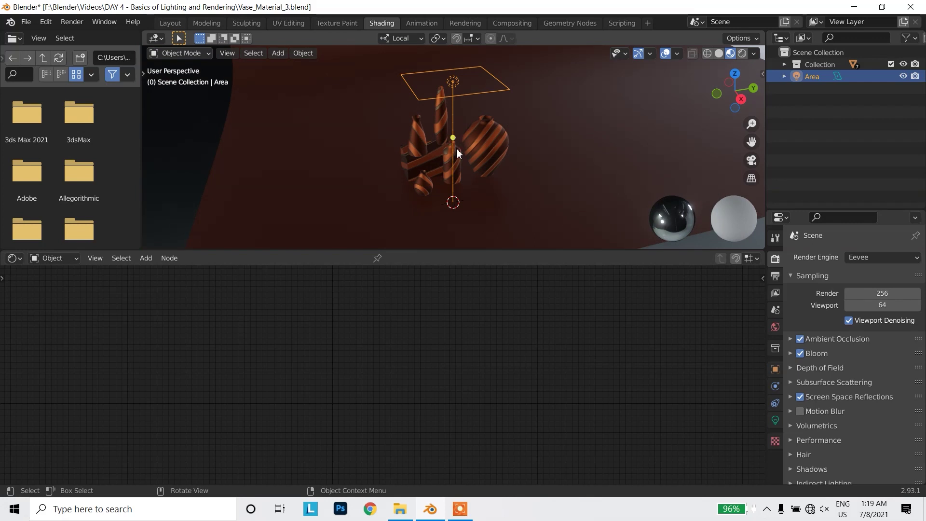
pyautogui.scroll(2, 471, 108)
pyautogui.scroll(1, 457, 136)
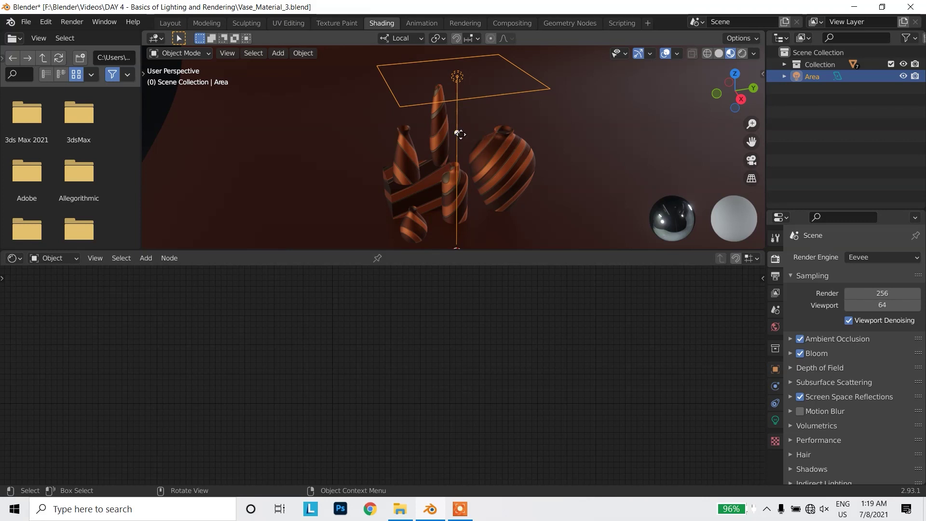
pyautogui.moveTo(456, 140)
pyautogui.mouseDown()
pyautogui.moveTo(447, 149)
pyautogui.moveTo(459, 103)
pyautogui.moveTo(452, 179)
pyautogui.moveTo(458, 159)
pyautogui.mouseUp()
pyautogui.hotkey('ctrl', 'z')
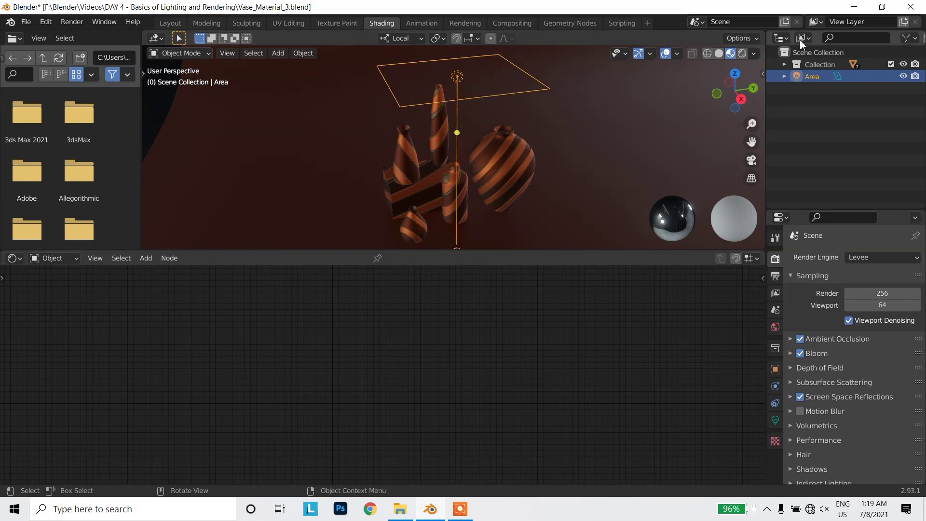
# - In top view, move the area light in front of the vases
pyautogui.click(735, 76)
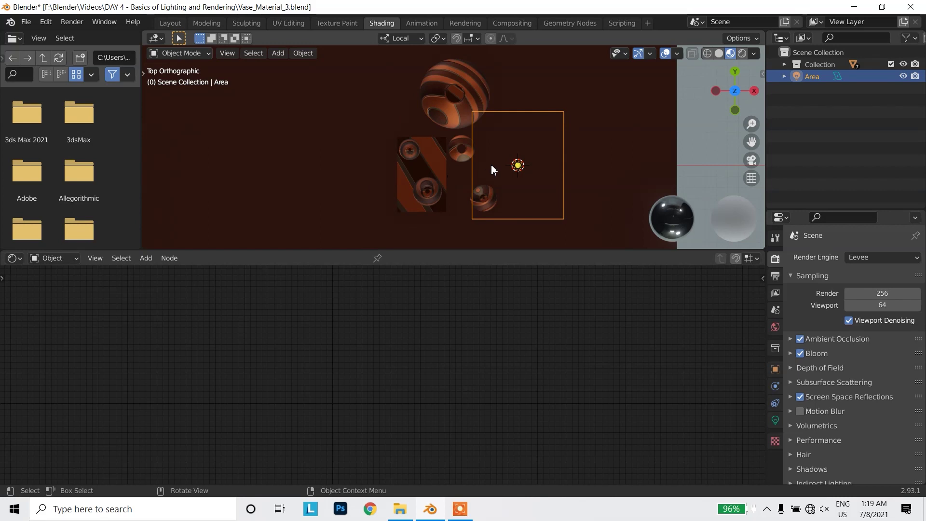
pyautogui.hotkey('shift', 'space')
pyautogui.press('g')
pyautogui.scroll(-1, 502, 164)
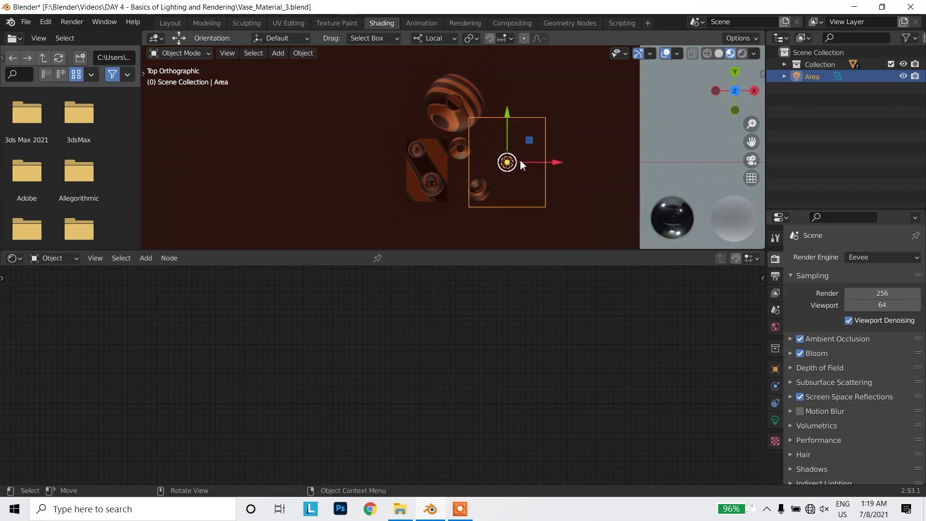
pyautogui.scroll(-1, 506, 164)
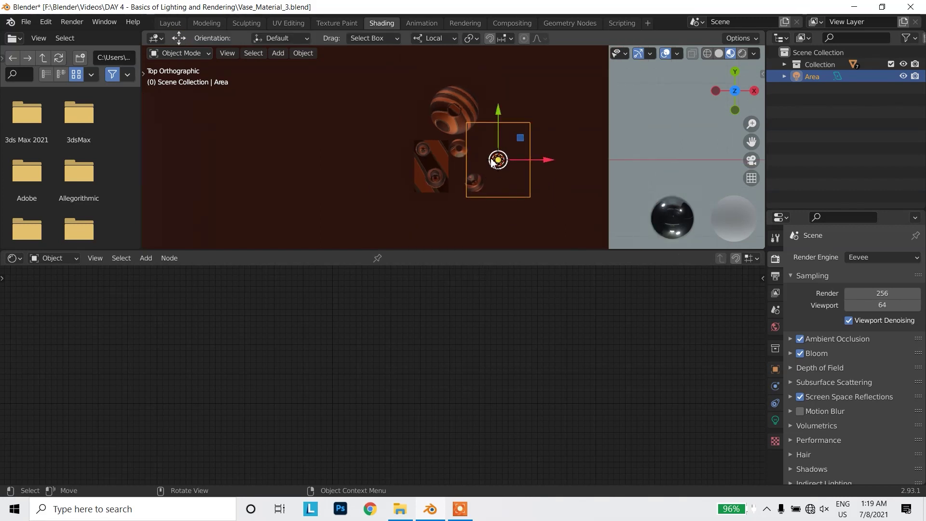
pyautogui.moveTo(520, 143); pyautogui.dragTo(458, 207)
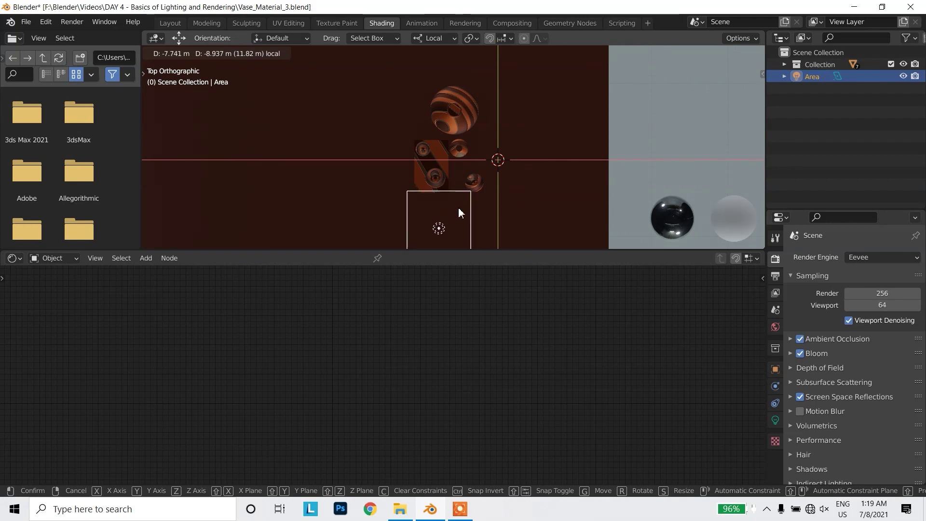
pyautogui.scroll(-2, 481, 156)
pyautogui.scroll(-2, 480, 157)
pyautogui.click(410, 181)
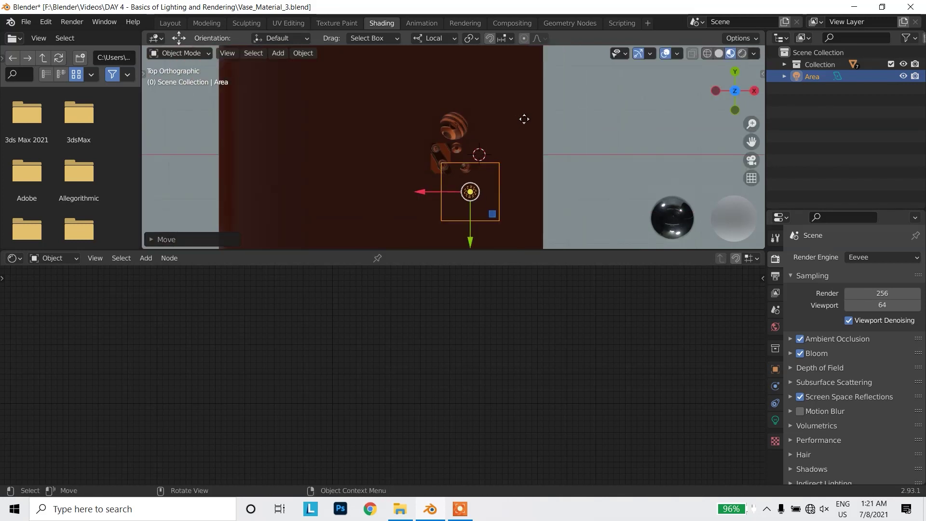
# - Rotate the area light from a side view so it tilts toward the vases
pyautogui.hotkey('shift', 'space')
pyautogui.press('r')
pyautogui.moveTo(474, 212); pyautogui.dragTo(478, 199)
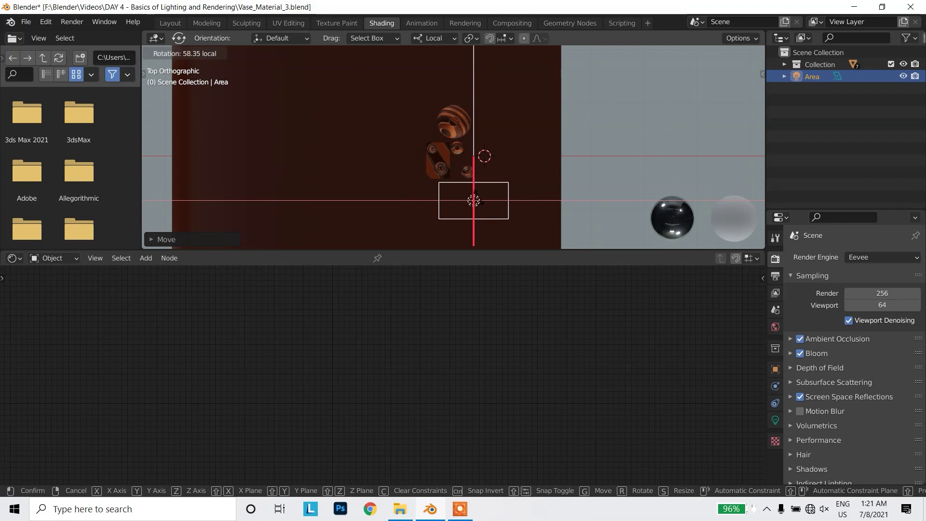
pyautogui.moveTo(474, 201); pyautogui.dragTo(478, 200)
pyautogui.moveTo(568, 192)
pyautogui.mouseDown(button='middle')
pyautogui.moveTo(445, 120)
pyautogui.moveTo(459, 71)
pyautogui.moveTo(449, 114)
pyautogui.moveTo(469, 102)
pyautogui.mouseUp(button='middle')
pyautogui.moveTo(469, 102); pyautogui.dragTo(470, 193)
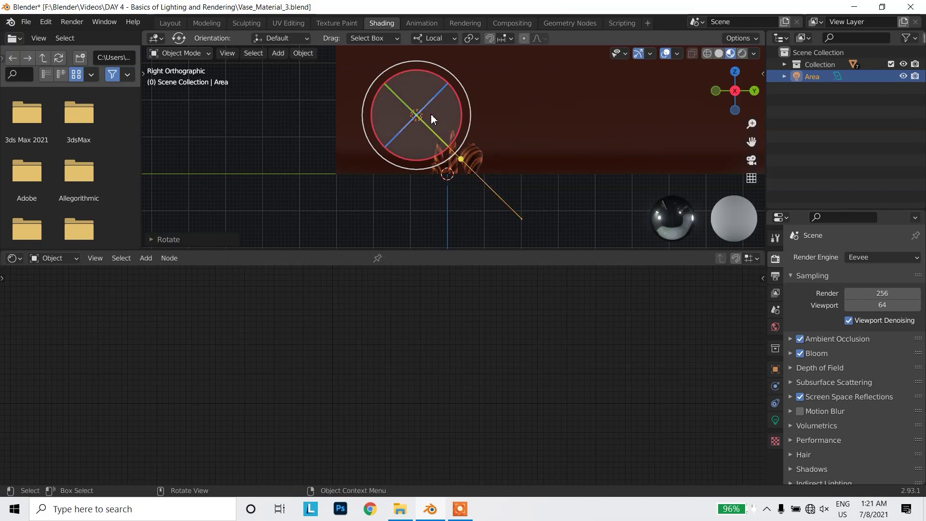
# - Place the light up beside the vases and angle it to aim at them
pyautogui.press('g')
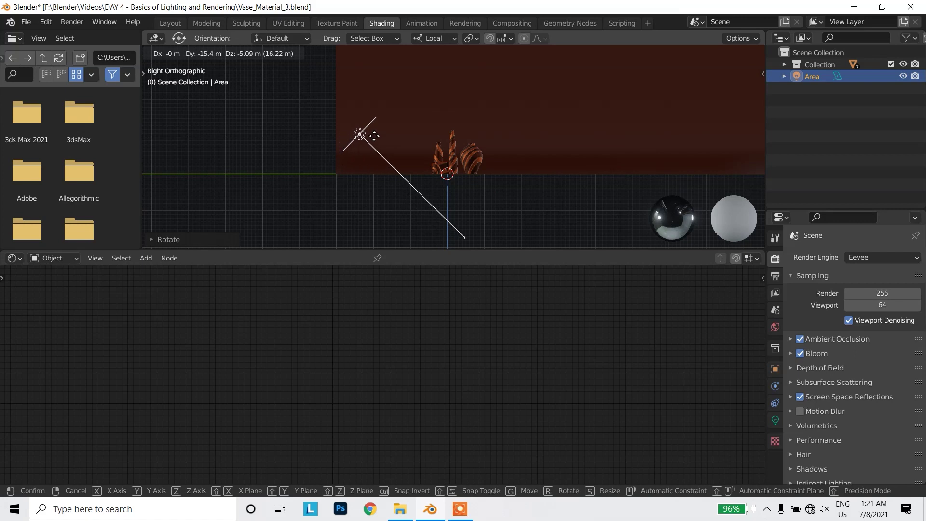
pyautogui.click(376, 138)
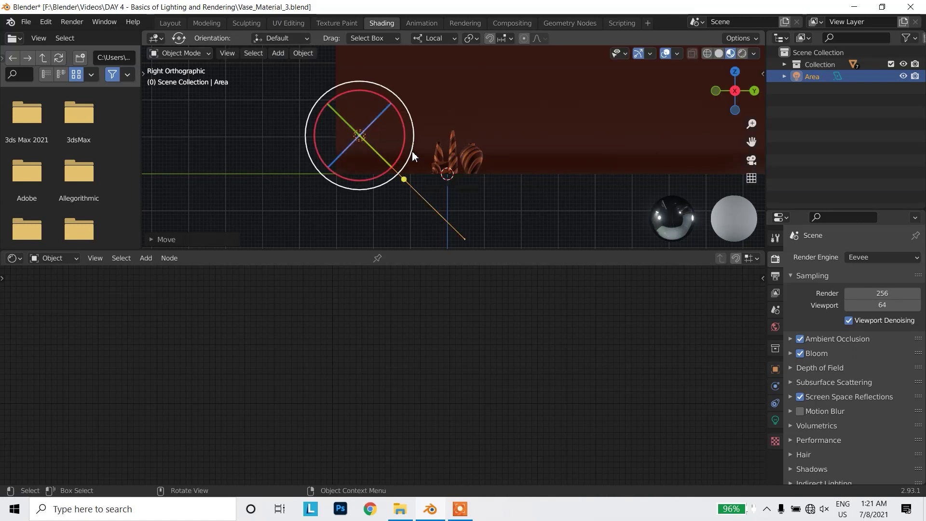
pyautogui.moveTo(412, 155); pyautogui.dragTo(461, 203)
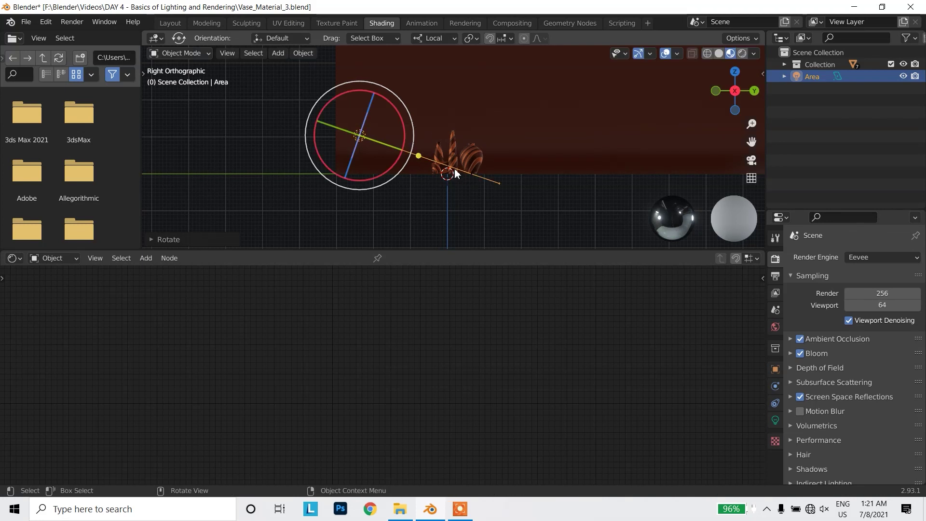
pyautogui.moveTo(455, 174); pyautogui.dragTo(372, 183, button='middle')
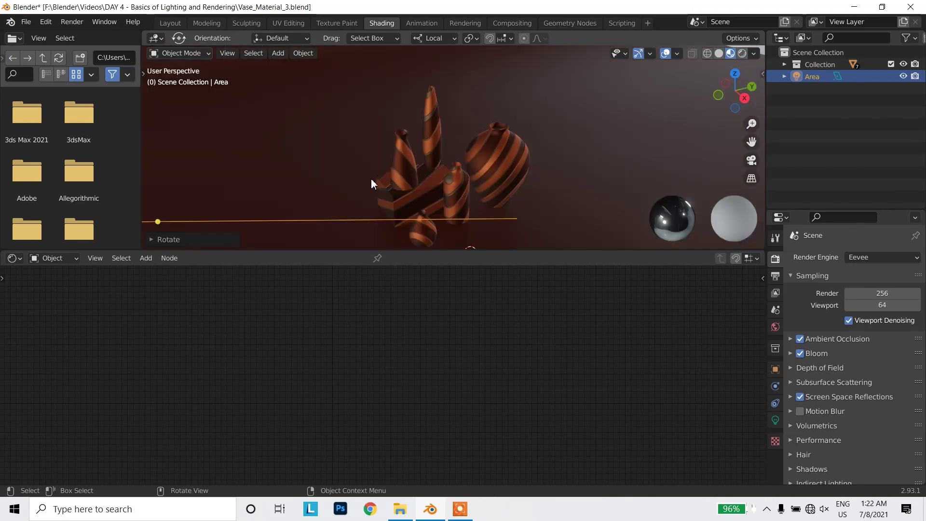
# - In Rendered shading, turn the area light about 10.44° further for a warm side glow
pyautogui.click(742, 53)
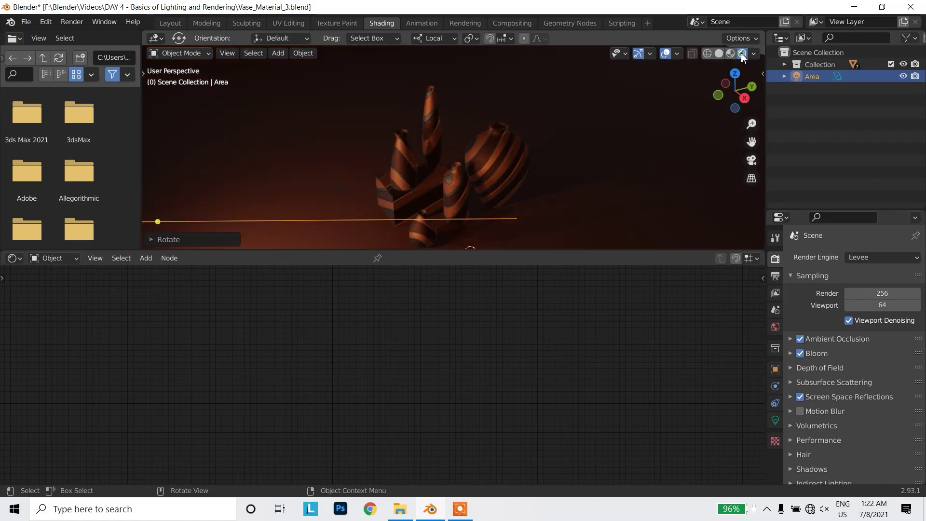
pyautogui.moveTo(695, 78)
pyautogui.mouseDown(button='middle')
pyautogui.moveTo(424, 137)
pyautogui.moveTo(450, 178)
pyautogui.mouseUp(button='middle')
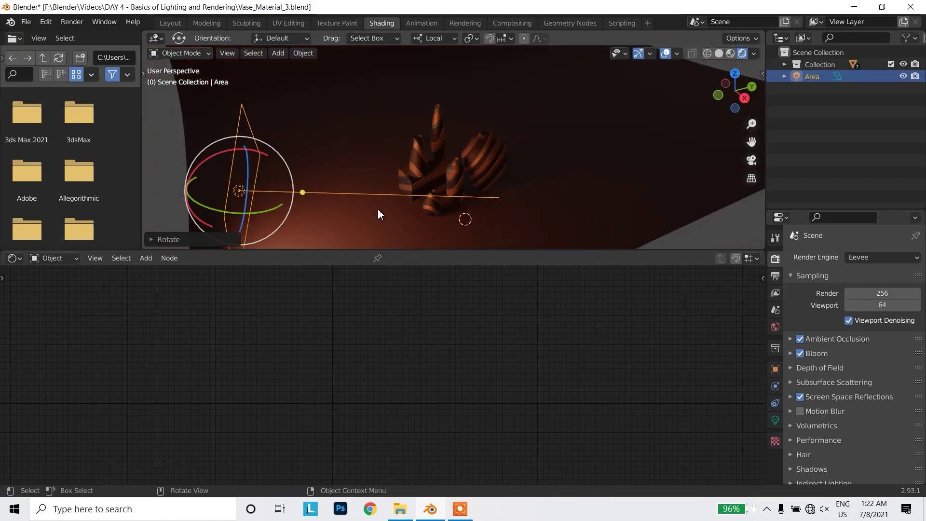
pyautogui.moveTo(541, 141)
pyautogui.mouseDown(button='middle')
pyautogui.moveTo(415, 193)
pyautogui.moveTo(484, 197)
pyautogui.moveTo(487, 205)
pyautogui.mouseUp(button='middle')
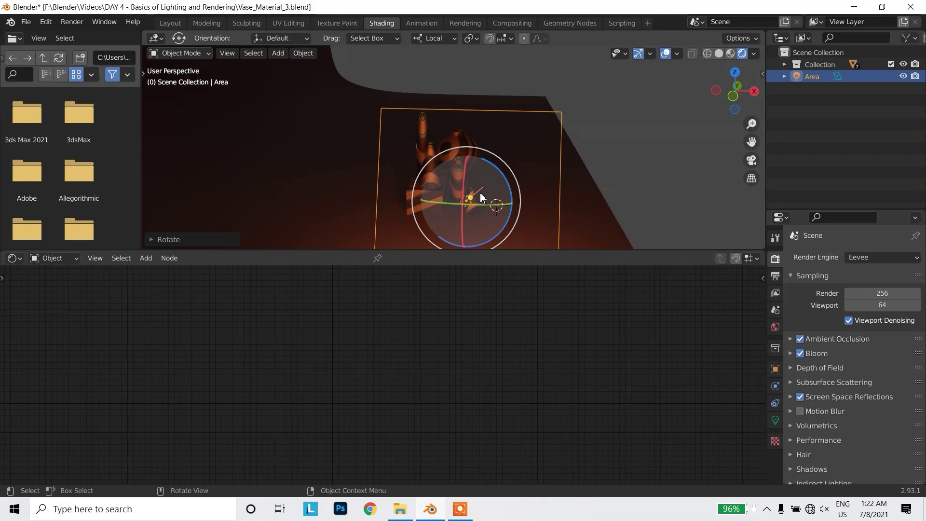
pyautogui.moveTo(488, 203)
pyautogui.mouseDown()
pyautogui.moveTo(482, 212)
pyautogui.moveTo(462, 188)
pyautogui.mouseUp()
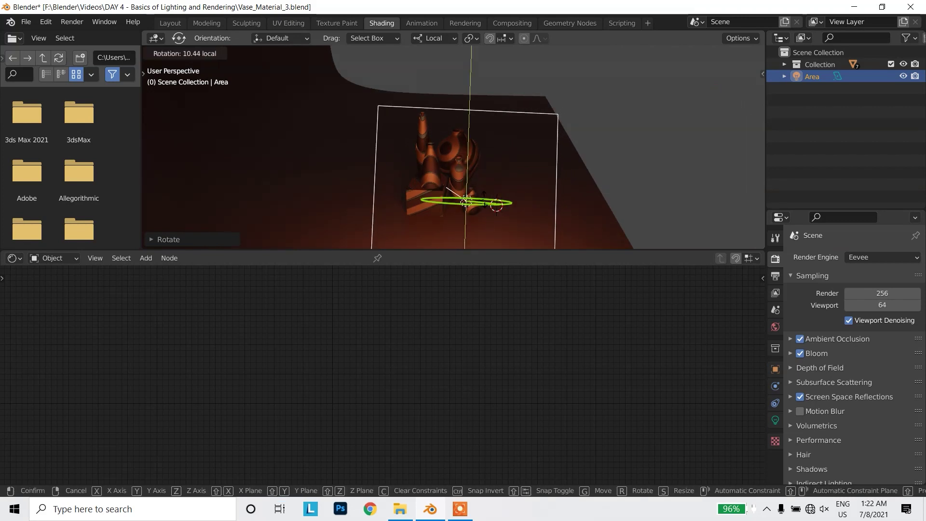
pyautogui.moveTo(462, 189)
pyautogui.mouseDown()
pyautogui.moveTo(487, 202)
pyautogui.moveTo(447, 182)
pyautogui.moveTo(519, 180)
pyautogui.mouseUp()
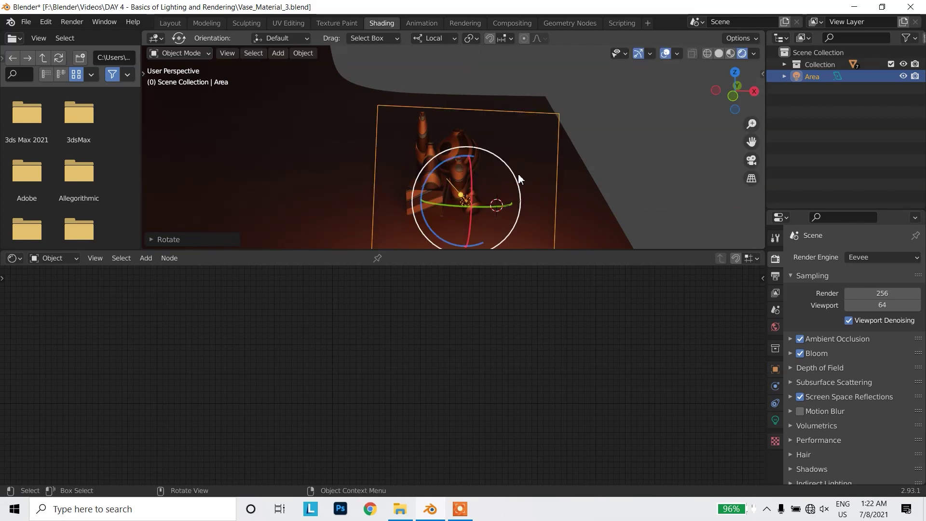
pyautogui.moveTo(519, 180)
pyautogui.mouseDown(button='middle')
pyautogui.moveTo(444, 188)
pyautogui.moveTo(398, 163)
pyautogui.moveTo(583, 154)
pyautogui.mouseUp(button='middle')
pyautogui.click(583, 153)
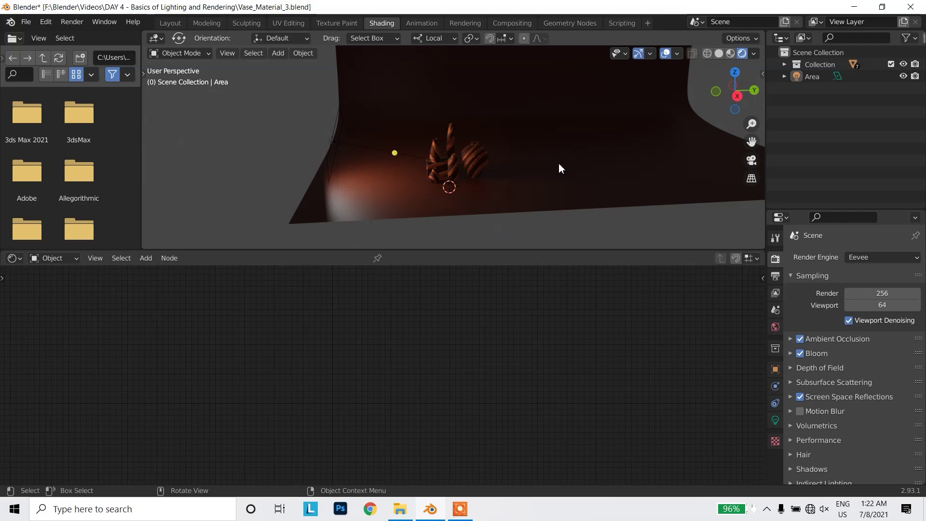
# - Add a second area light, Area.001, and place it above the backdrop
pyautogui.click(577, 196)
pyautogui.hotkey('shift', 'a')
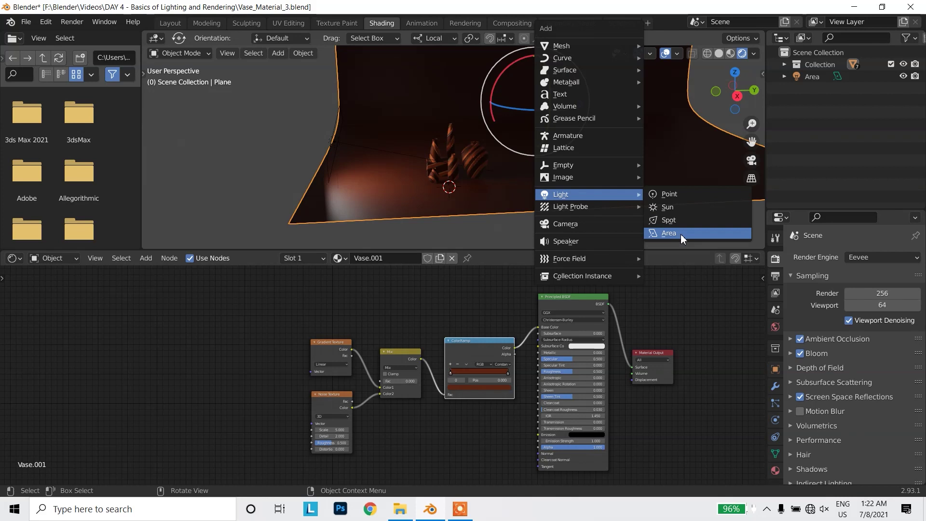
pyautogui.click(679, 233)
pyautogui.press('g')
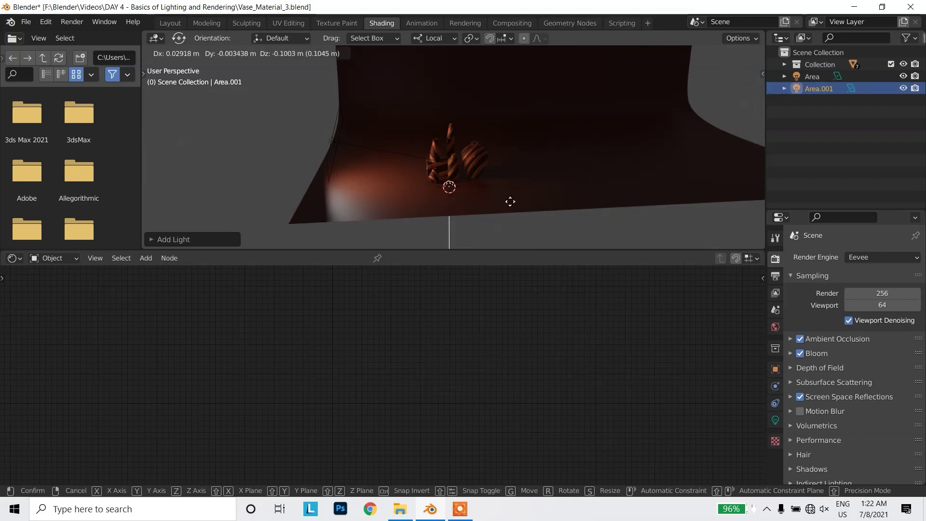
pyautogui.click(625, 103)
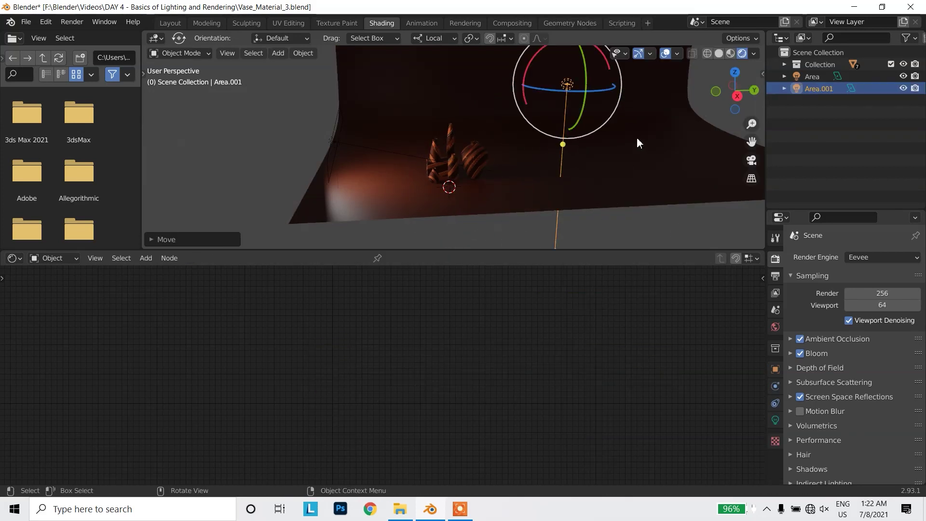
# - In top view, scale the new area light up roughly 21x
pyautogui.click(735, 72)
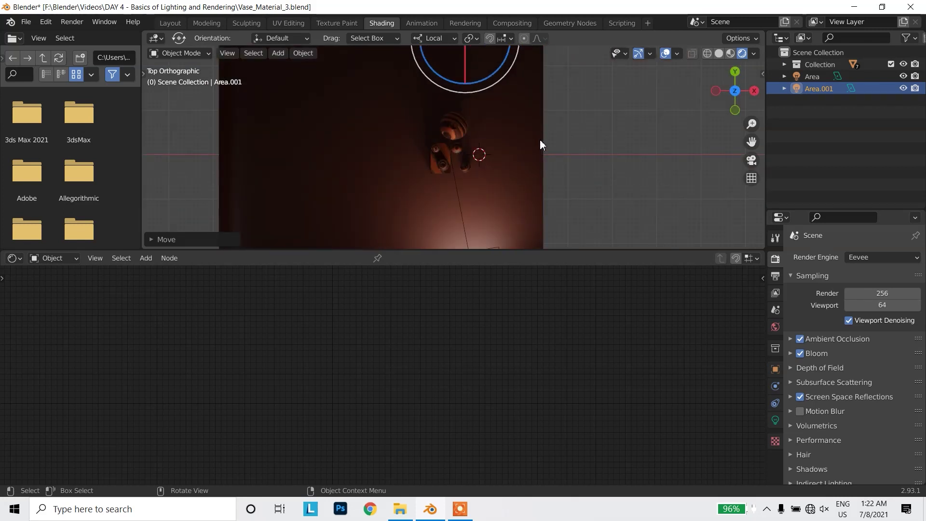
pyautogui.press('s')
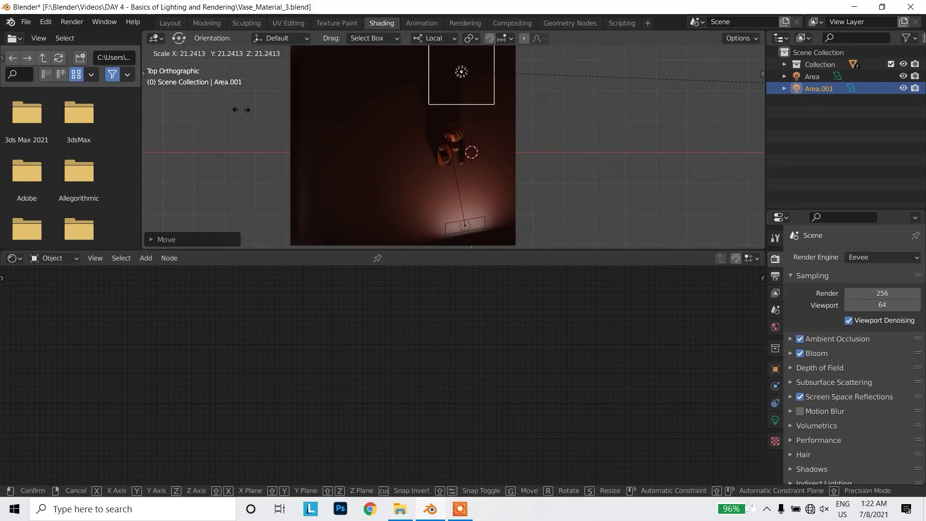
pyautogui.click(487, 128)
pyautogui.scroll(-2, 454, 154)
pyautogui.scroll(1, 453, 154)
pyautogui.press('w')
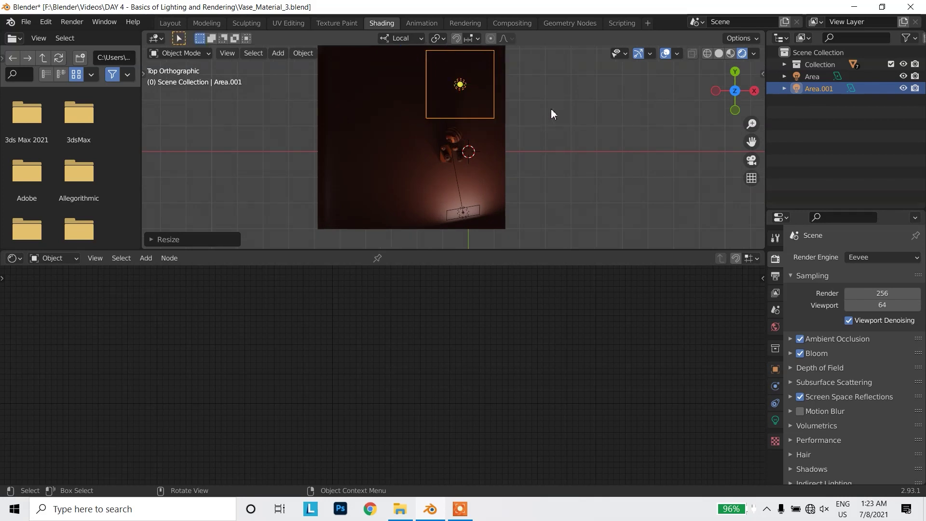
# - Move Area.001 to the backdrop's far end opposite the first light, then return to Layout
pyautogui.scroll(-2, 544, 123)
pyautogui.press('g')
pyautogui.click(515, 85)
pyautogui.moveTo(514, 85)
pyautogui.mouseDown(button='middle')
pyautogui.moveTo(534, 105)
pyautogui.moveTo(532, 83)
pyautogui.moveTo(545, 82)
pyautogui.mouseUp(button='middle')
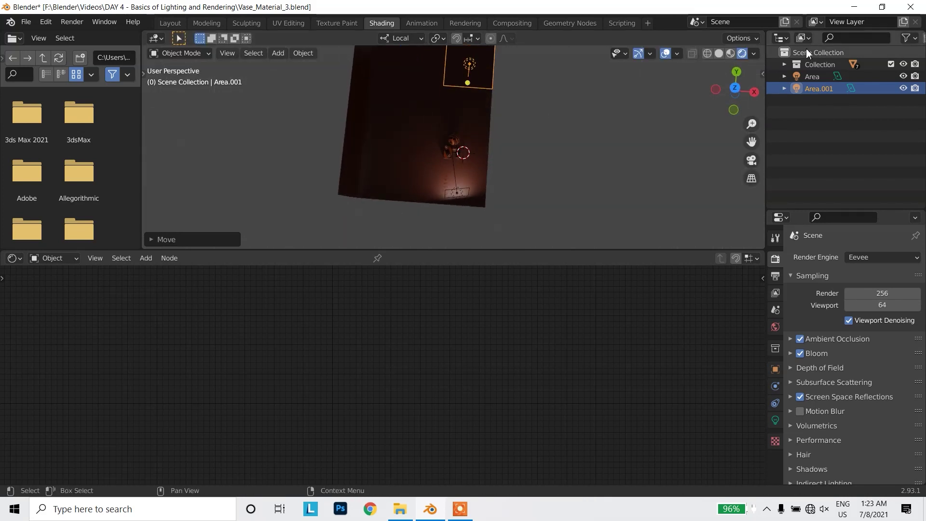
pyautogui.click(735, 89)
pyautogui.scroll(2, 543, 82)
pyautogui.scroll(2, 546, 126)
pyautogui.scroll(1, 555, 121)
pyautogui.click(170, 23)
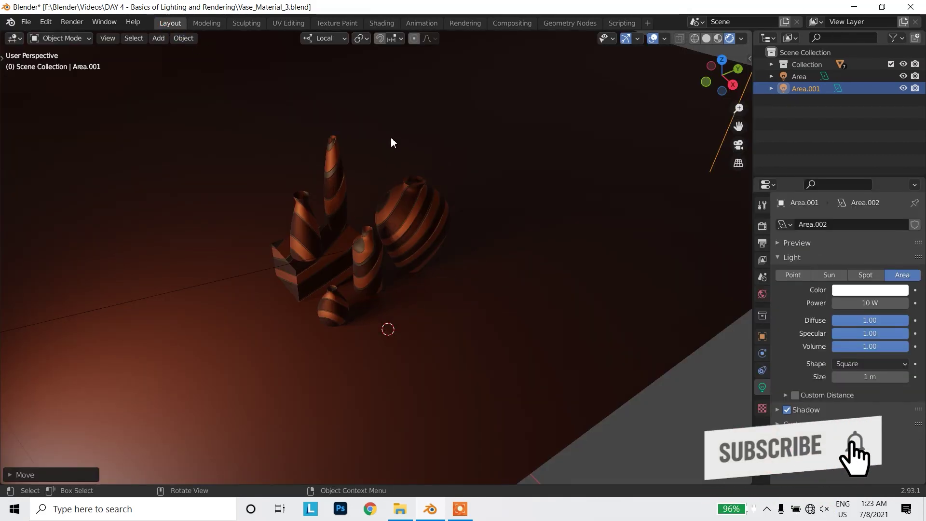
# - Set Area.001's power to 5000 W and nudge it slightly toward the vases
pyautogui.scroll(2, 367, 197)
pyautogui.press('KP_7')
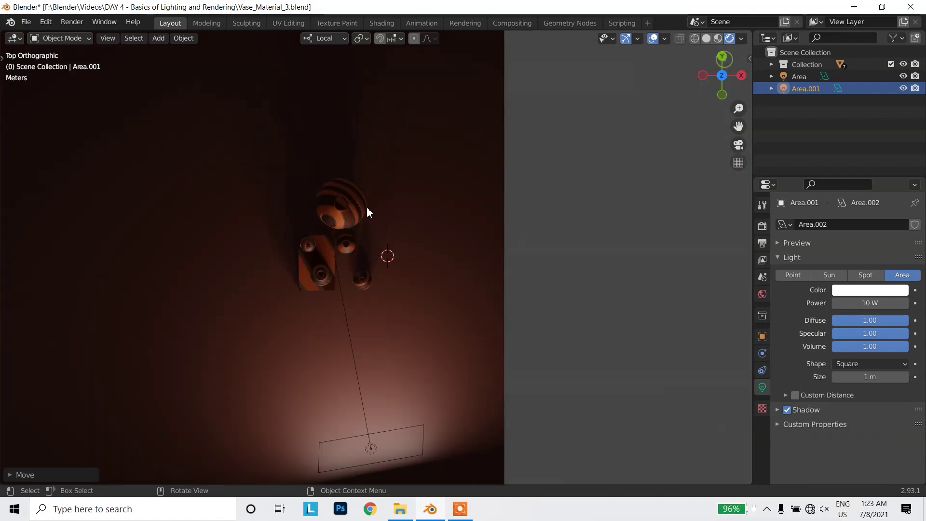
pyautogui.scroll(-2, 399, 194)
pyautogui.keyDown('shift'); pyautogui.scroll(2, 415, 207); pyautogui.keyUp('shift')
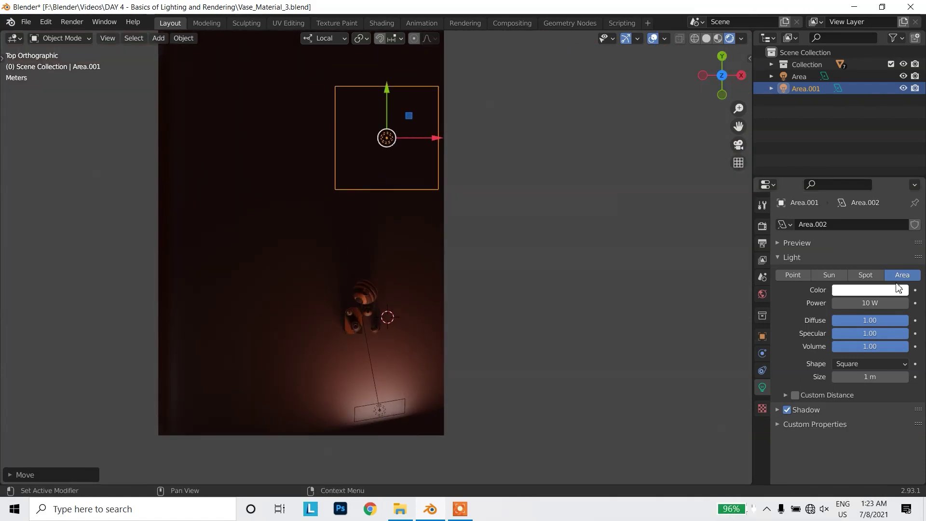
pyautogui.click(871, 303)
pyautogui.write('5000')
pyautogui.press('Return')
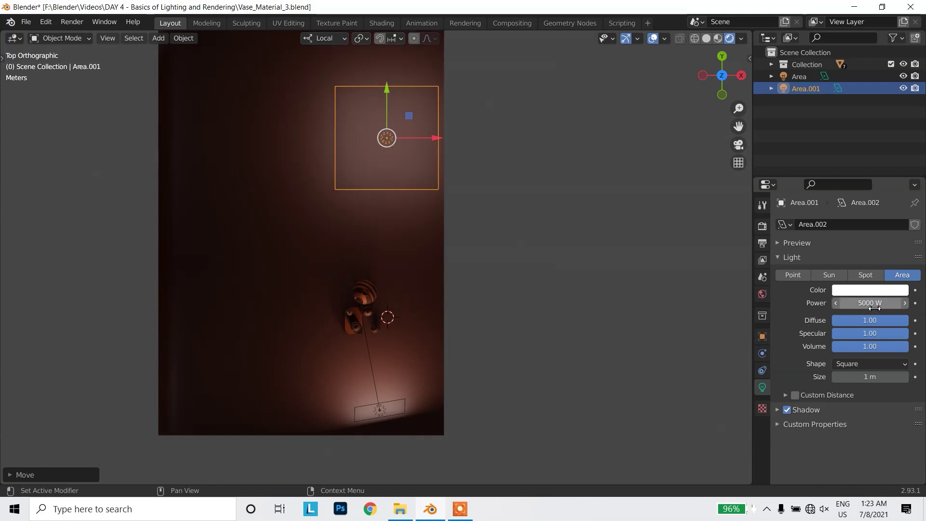
pyautogui.moveTo(408, 116); pyautogui.dragTo(410, 141)
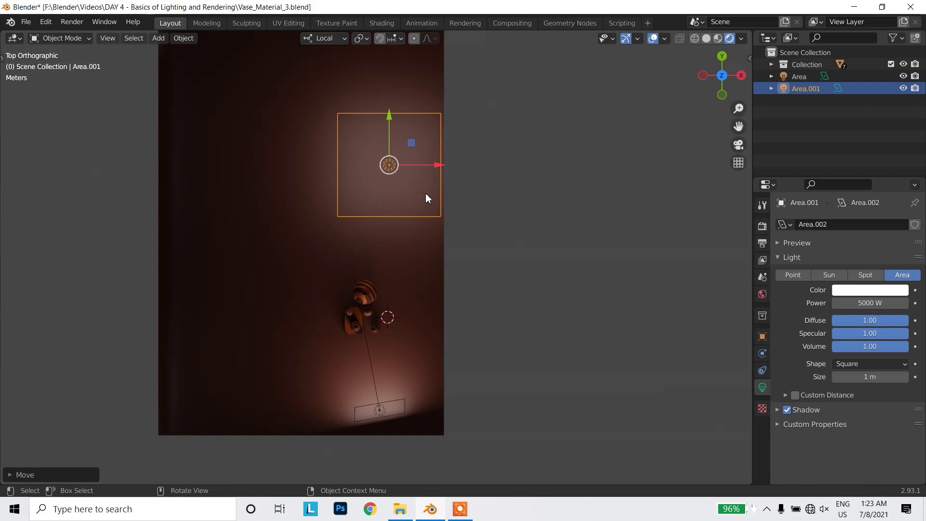
pyautogui.hotkey('shift', 'space')
# - Rotate Area.001 in top and side views so it angles down toward the vases
pyautogui.press('r')
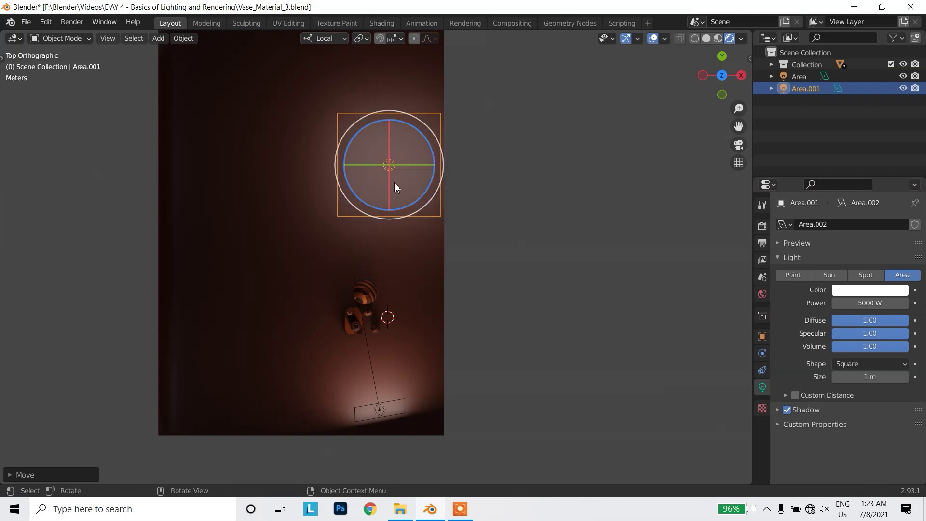
pyautogui.moveTo(390, 187); pyautogui.dragTo(390, 165)
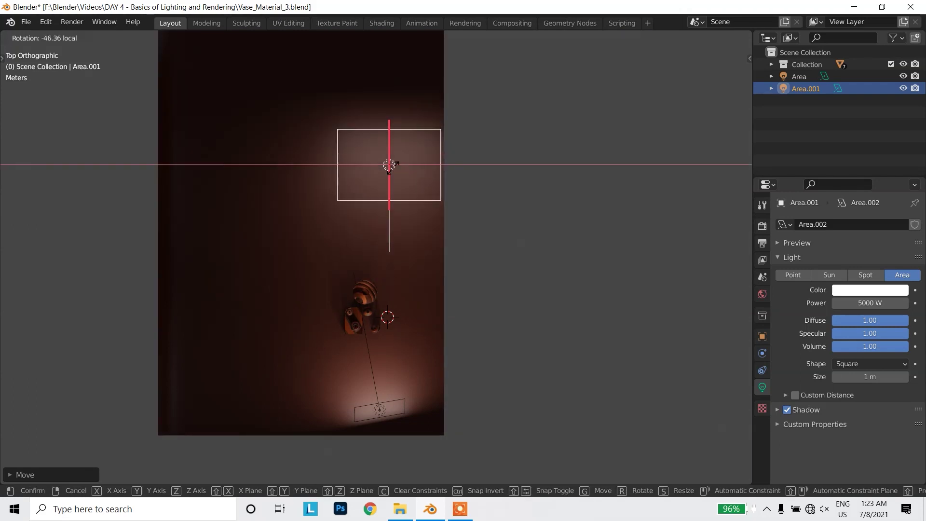
pyautogui.moveTo(391, 165); pyautogui.dragTo(540, 198)
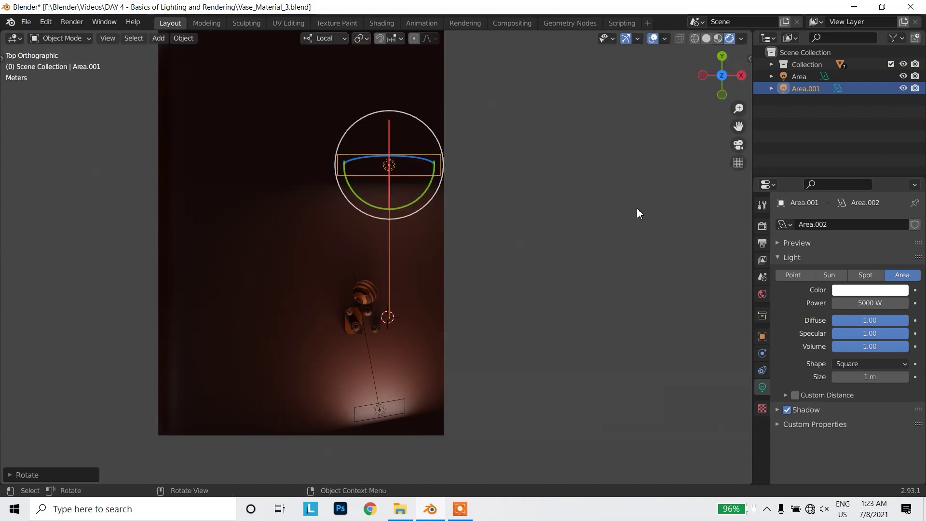
pyautogui.click(741, 76)
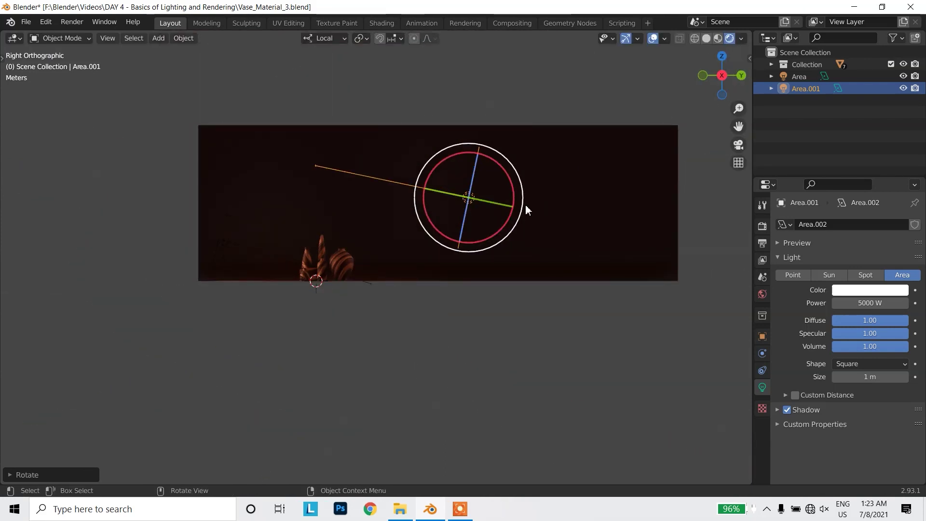
pyautogui.moveTo(524, 203); pyautogui.dragTo(495, 191)
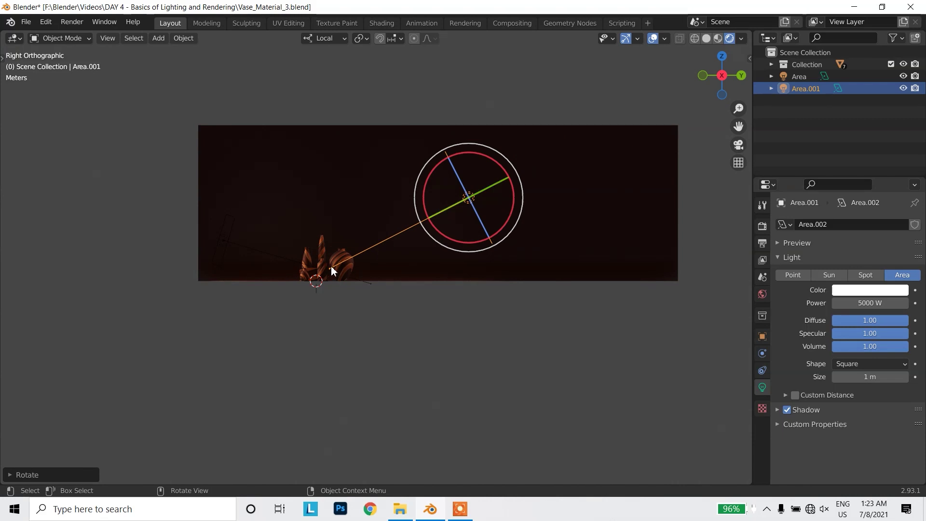
# - Orbit around the lit vases, select the large round vase, and switch to material preview shading
pyautogui.scroll(3, 329, 266)
pyautogui.scroll(3, 308, 269)
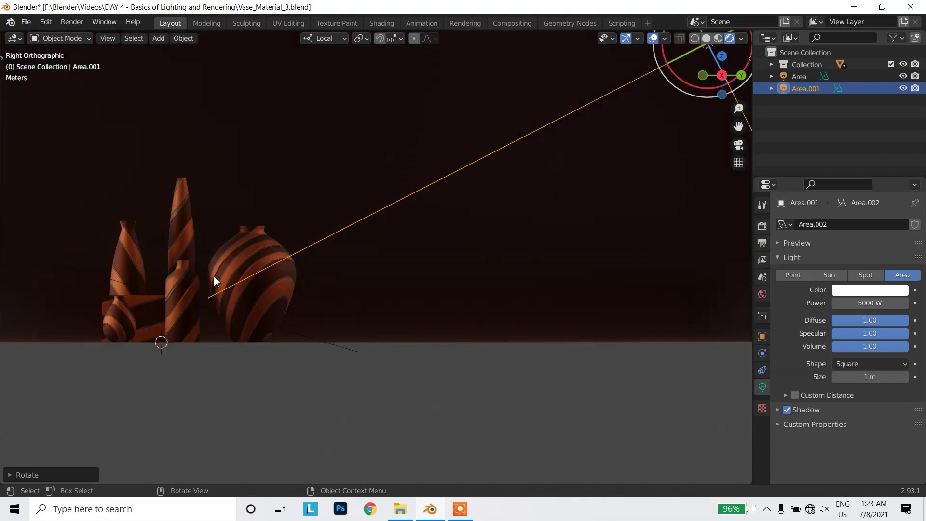
pyautogui.scroll(-5, 213, 280)
pyautogui.moveTo(244, 273)
pyautogui.mouseDown(button='middle')
pyautogui.moveTo(422, 377)
pyautogui.moveTo(461, 376)
pyautogui.moveTo(398, 364)
pyautogui.mouseUp(button='middle')
pyautogui.scroll(3, 316, 339)
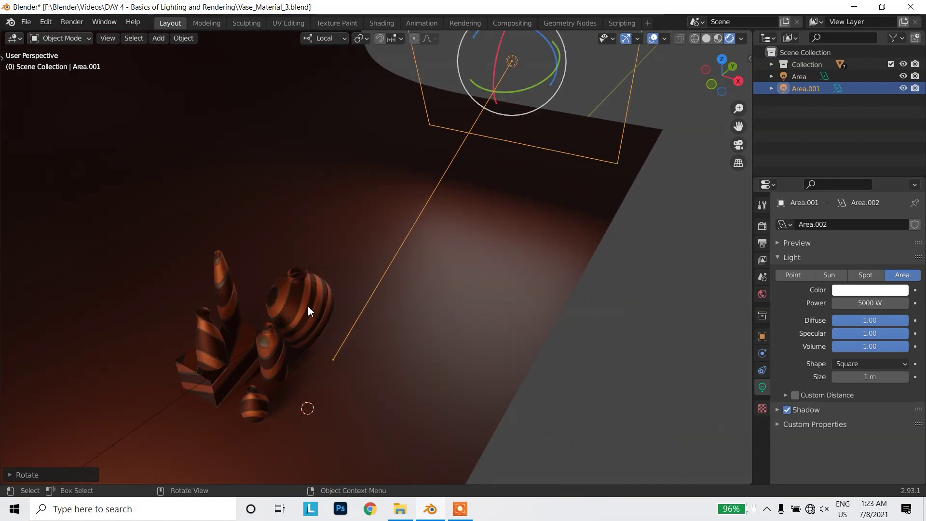
pyautogui.moveTo(277, 373)
pyautogui.mouseDown(button='middle')
pyautogui.moveTo(213, 337)
pyautogui.moveTo(204, 303)
pyautogui.mouseUp(button='middle')
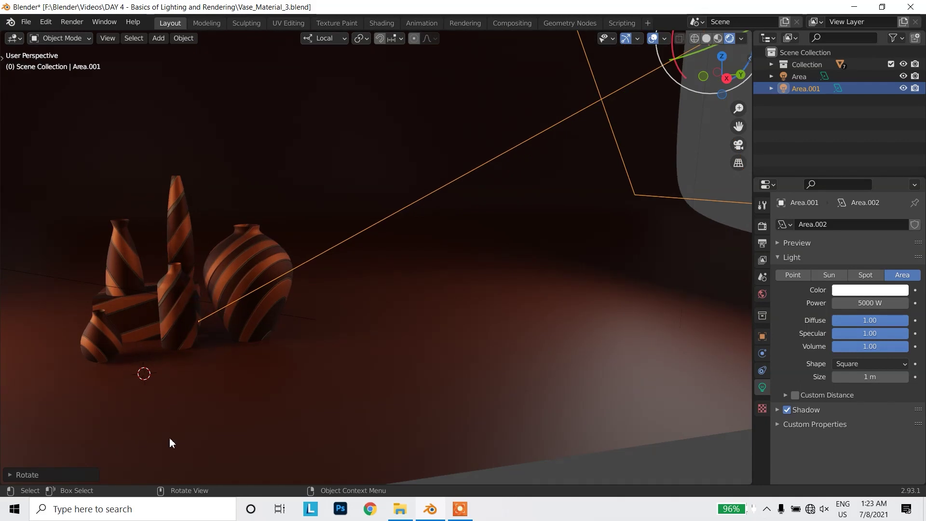
pyautogui.moveTo(236, 319)
pyautogui.mouseDown(button='middle')
pyautogui.moveTo(176, 296)
pyautogui.moveTo(311, 265)
pyautogui.mouseUp(button='middle')
pyautogui.click(310, 265)
pyautogui.click(719, 44)
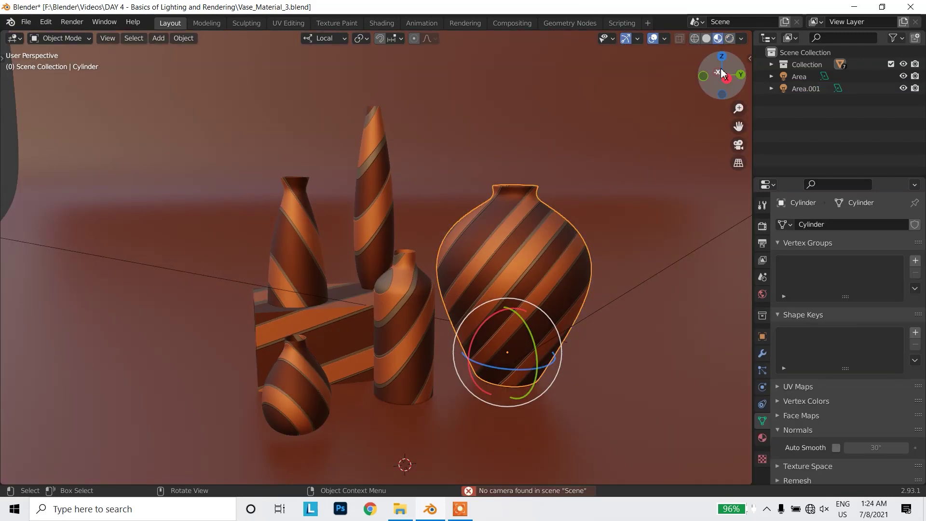
# - From a top view, add a camera and move it out in front of the vases
pyautogui.click(721, 56)
pyautogui.scroll(-2, 383, 222)
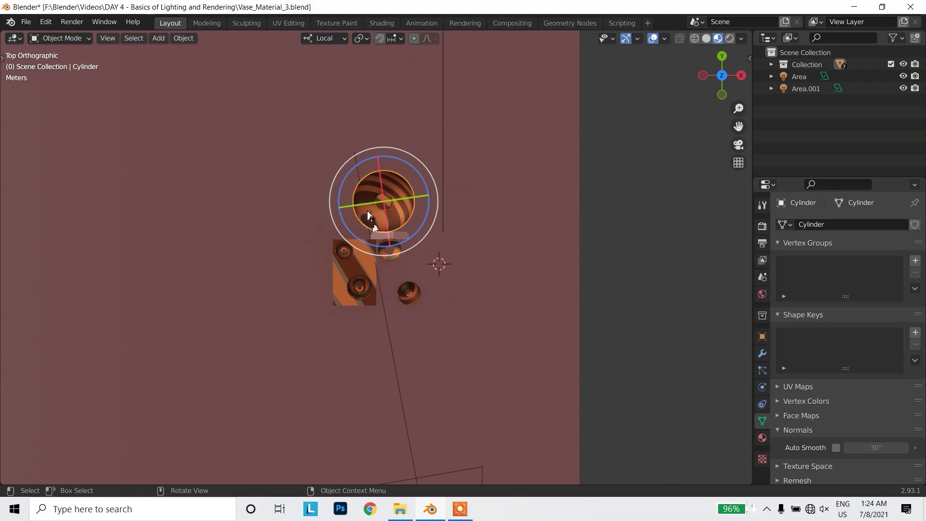
pyautogui.scroll(-2, 491, 262)
pyautogui.scroll(-2, 522, 331)
pyautogui.hotkey('shift', 'a')
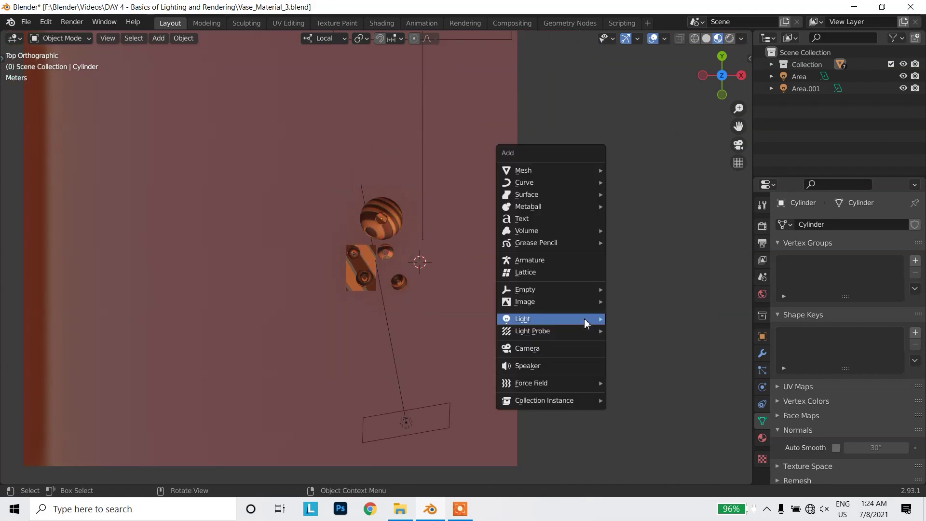
pyautogui.click(551, 350)
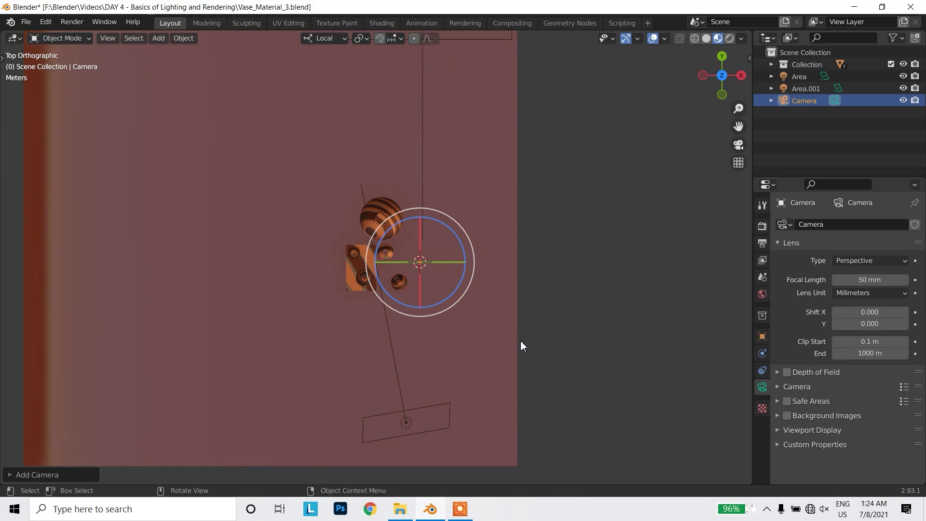
pyautogui.press('g')
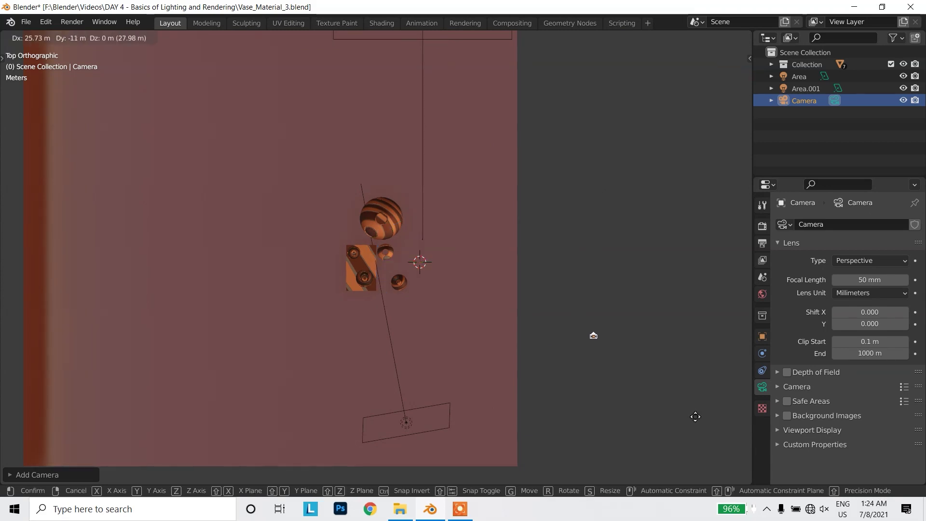
pyautogui.click(694, 415)
# - Rotate the camera about 90° in side view so it stands upright facing the vases
pyautogui.moveTo(602, 421)
pyautogui.mouseDown(button='middle')
pyautogui.moveTo(558, 370)
pyautogui.moveTo(560, 277)
pyautogui.moveTo(598, 304)
pyautogui.mouseUp(button='middle')
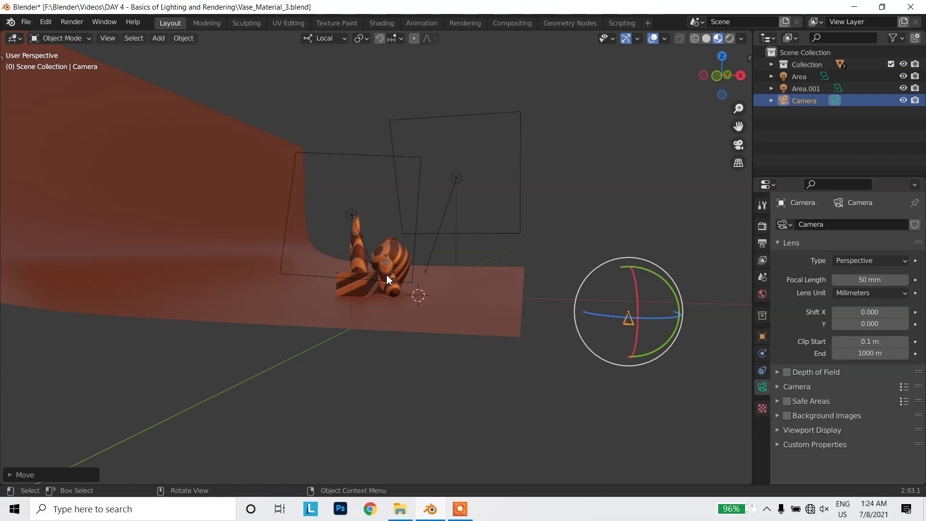
pyautogui.click(740, 76)
pyautogui.moveTo(296, 269); pyautogui.dragTo(295, 296)
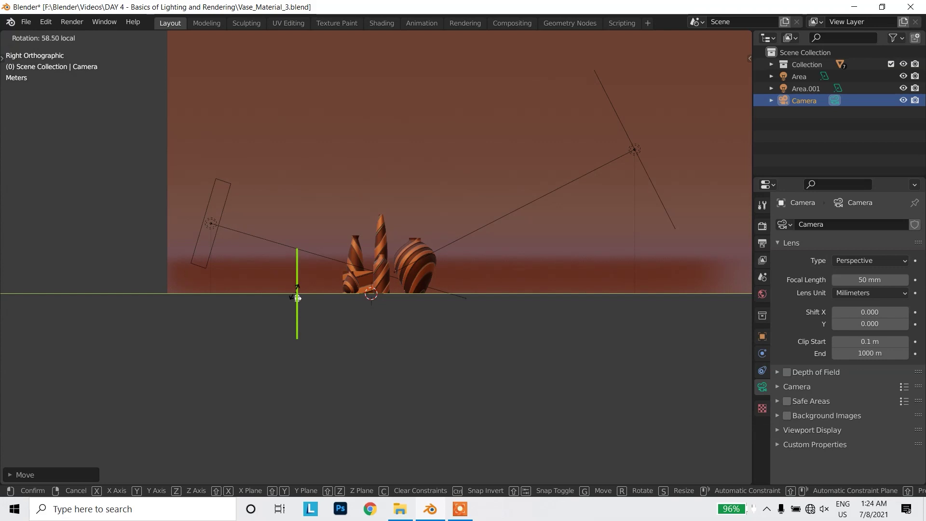
pyautogui.moveTo(297, 293); pyautogui.dragTo(314, 320)
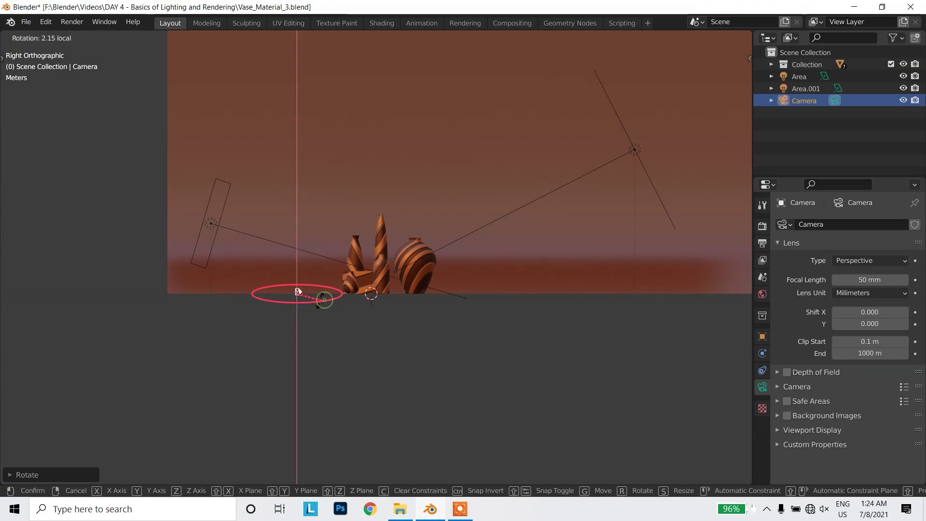
pyautogui.moveTo(313, 321)
pyautogui.mouseDown(button='middle')
pyautogui.moveTo(325, 396)
pyautogui.moveTo(354, 386)
pyautogui.mouseUp(button='middle')
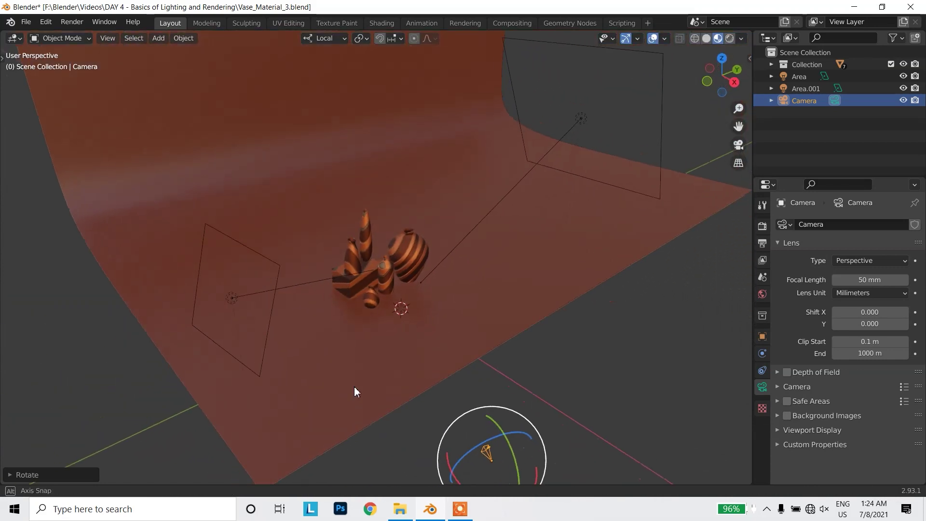
pyautogui.moveTo(492, 454)
pyautogui.mouseDown(button='middle')
pyautogui.moveTo(551, 426)
pyautogui.moveTo(557, 404)
pyautogui.moveTo(651, 405)
pyautogui.moveTo(498, 346)
pyautogui.moveTo(457, 392)
pyautogui.mouseUp(button='middle')
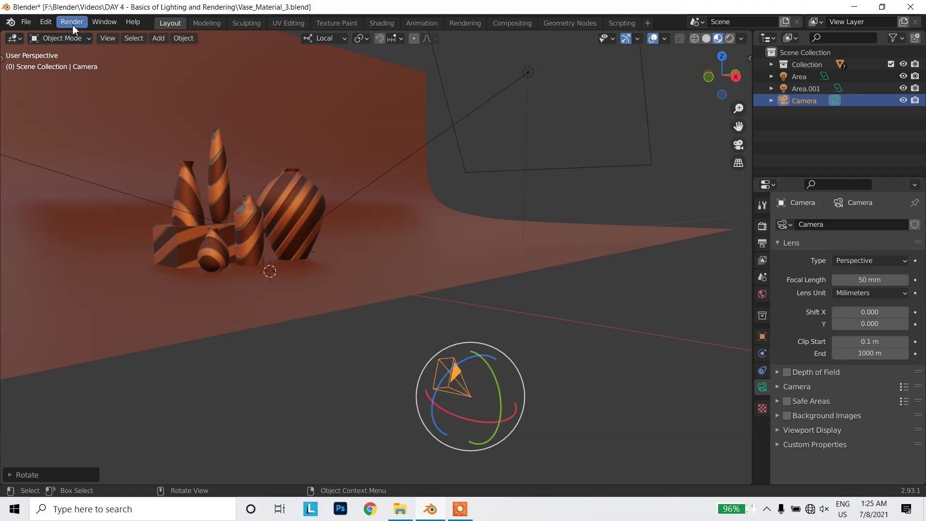
# - Switch to View > Viewpoint > Camera and split the 3D viewport into two side-by-side panes
pyautogui.click(100, 42)
pyautogui.moveTo(130, 176)
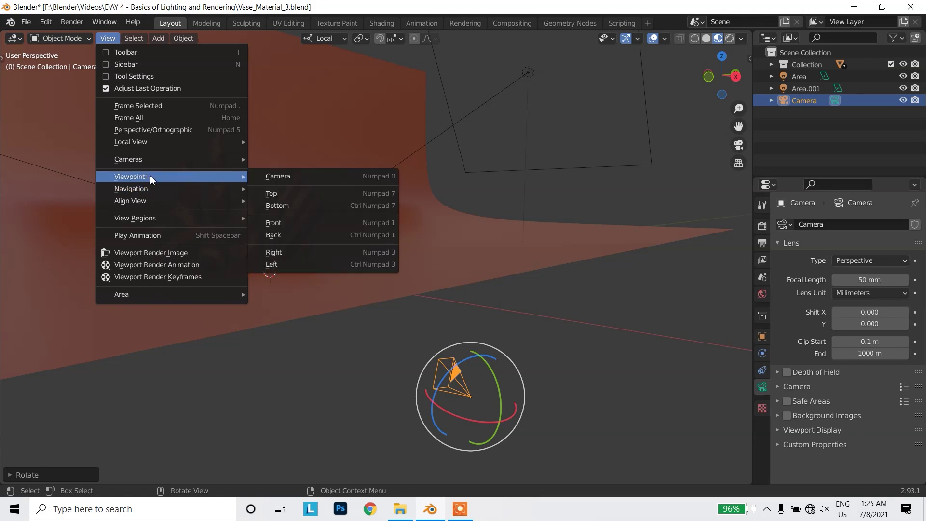
pyautogui.click(351, 177)
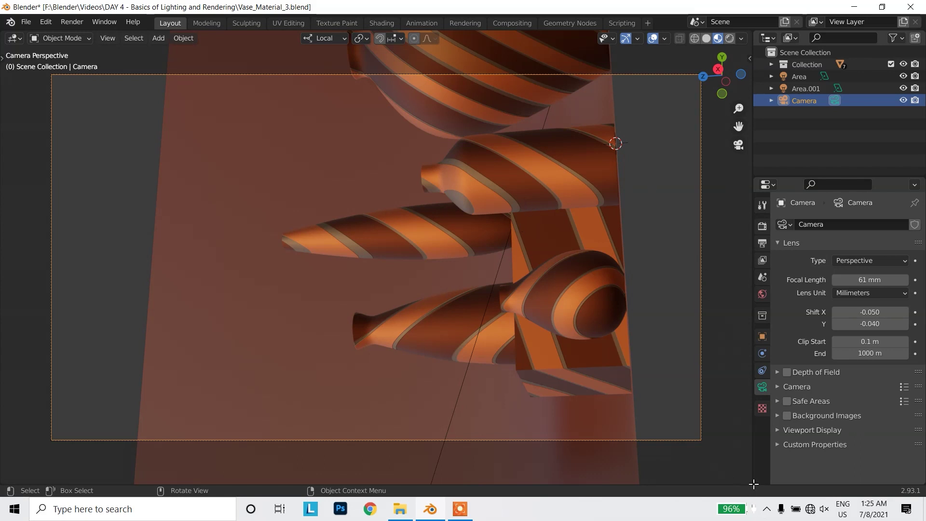
pyautogui.moveTo(745, 481); pyautogui.dragTo(466, 414)
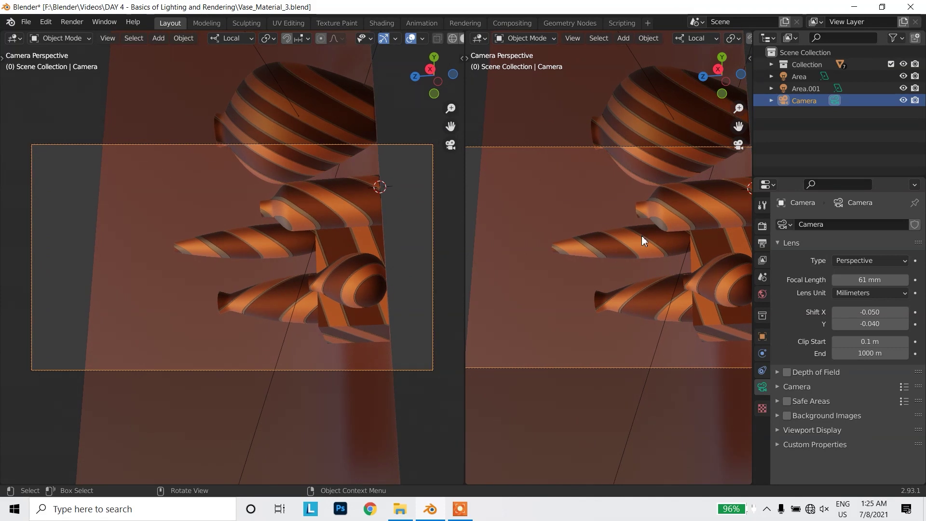
# - Set the right pane to a side view and tilt the camera onto the vases
pyautogui.click(722, 58)
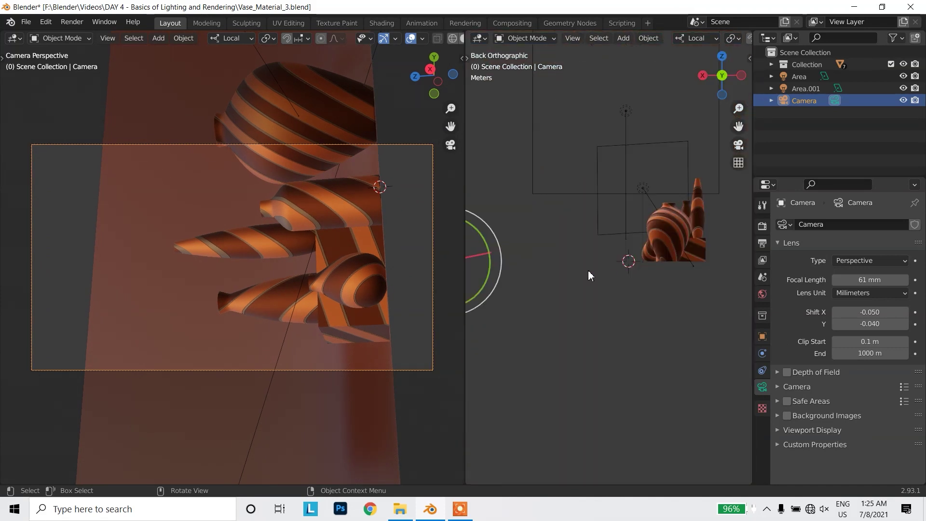
pyautogui.scroll(-1, 593, 273)
pyautogui.click(704, 76)
pyautogui.scroll(2, 559, 265)
pyautogui.scroll(2, 564, 270)
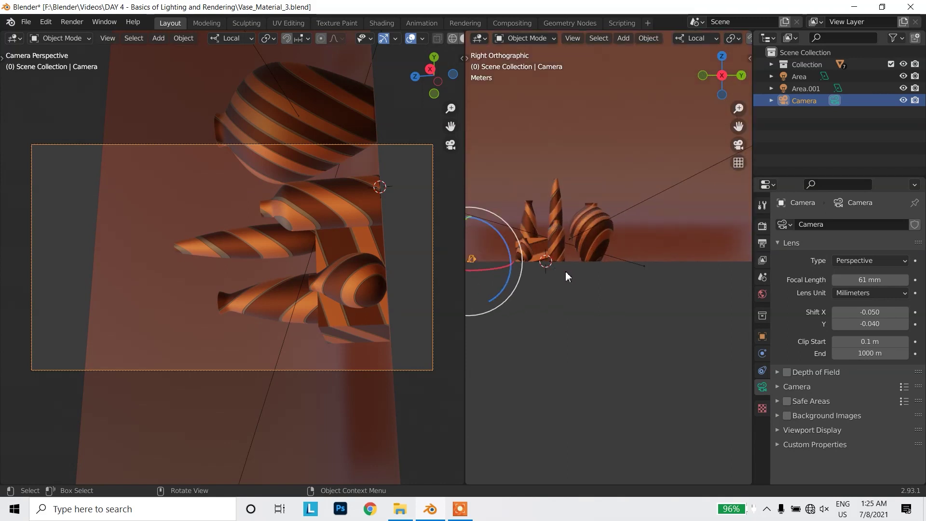
pyautogui.keyDown('shift'); pyautogui.moveTo(575, 266); pyautogui.dragTo(673, 267, button='middle'); pyautogui.keyUp('shift')
pyautogui.scroll(1, 622, 278)
pyautogui.moveTo(588, 259)
pyautogui.mouseDown()
pyautogui.moveTo(556, 219)
pyautogui.moveTo(723, 157)
pyautogui.mouseUp()
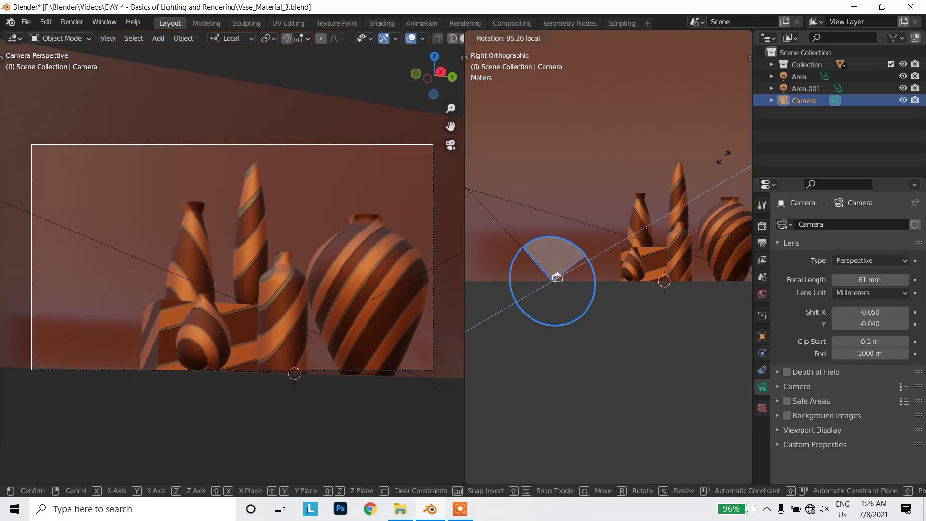
pyautogui.moveTo(725, 161); pyautogui.dragTo(725, 161)
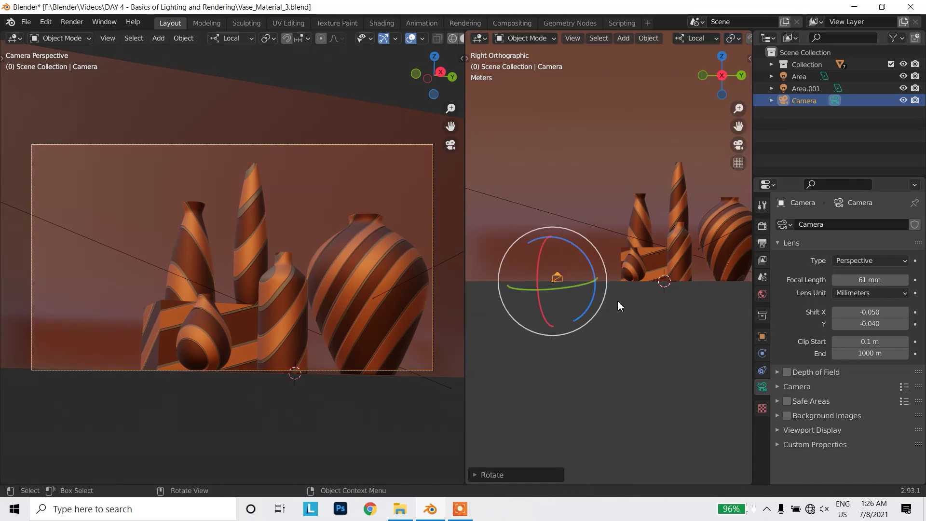
# - Raise the camera along Z, lower it slightly, then tilt it around its side axis
pyautogui.hotkey('shift', 'space')
pyautogui.press('g')
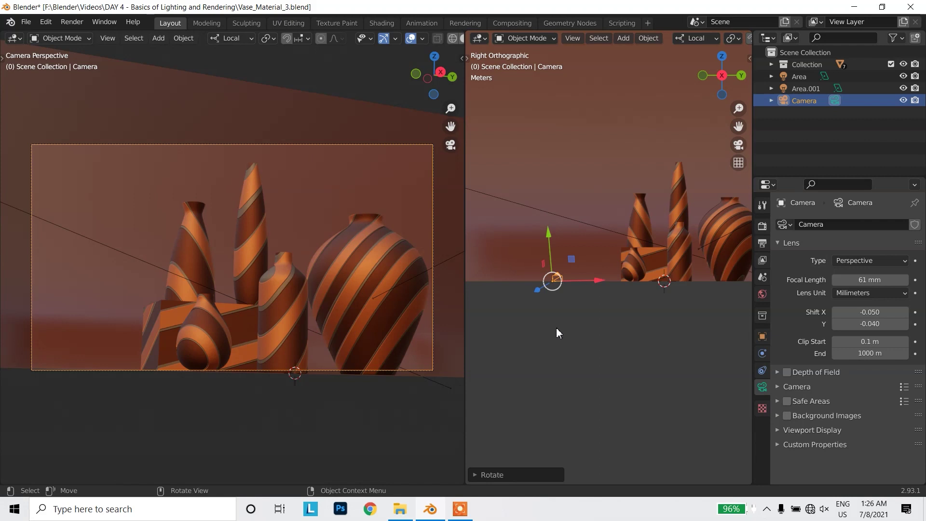
pyautogui.moveTo(595, 281); pyautogui.dragTo(559, 278)
pyautogui.moveTo(558, 232); pyautogui.dragTo(556, 220)
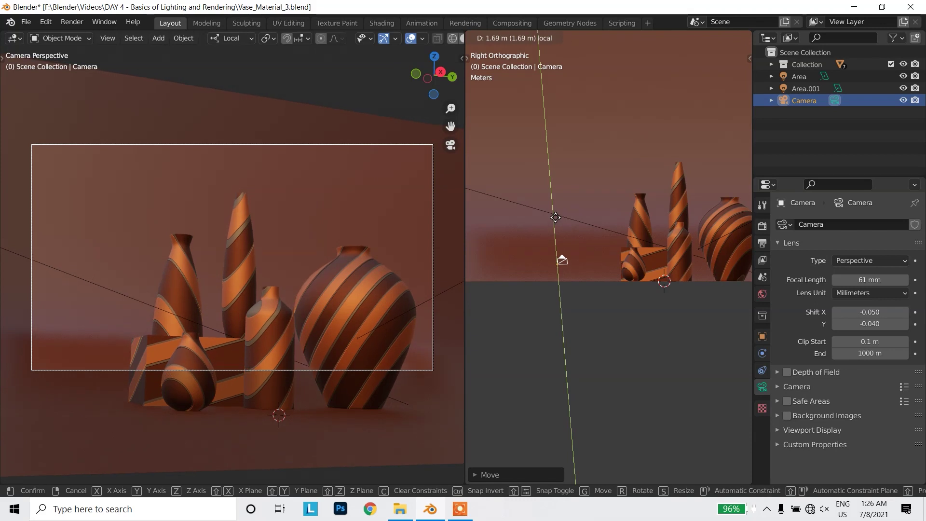
pyautogui.moveTo(556, 219); pyautogui.dragTo(554, 215)
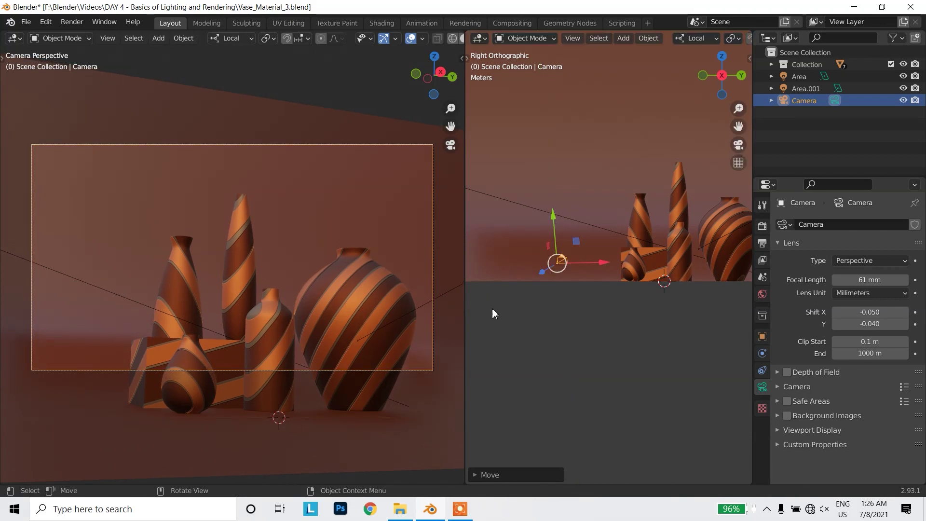
pyautogui.moveTo(556, 221); pyautogui.dragTo(554, 227)
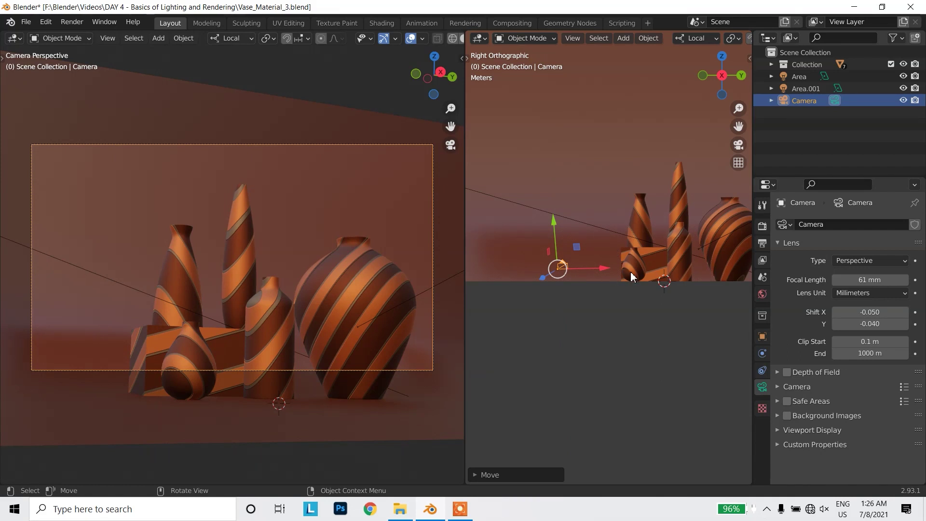
pyautogui.hotkey('shift', 'space')
pyautogui.press('r')
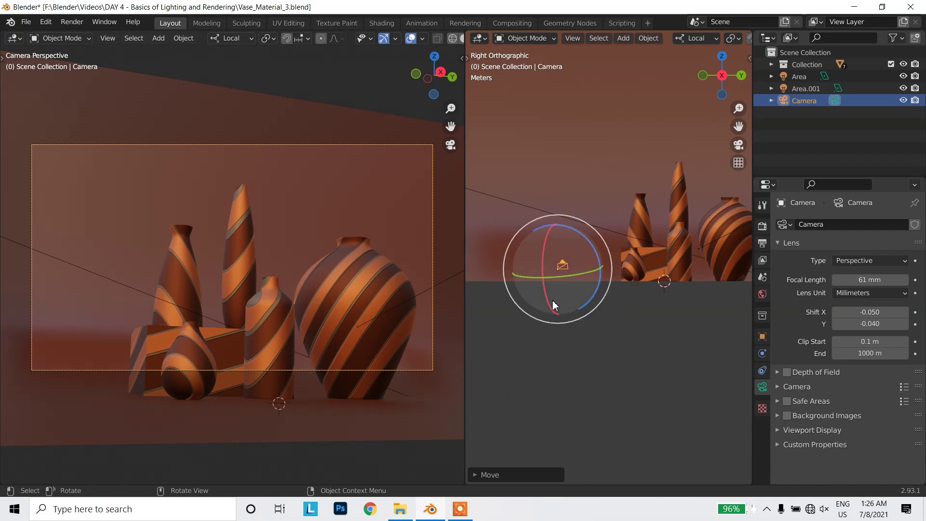
pyautogui.moveTo(543, 262)
pyautogui.mouseDown()
pyautogui.moveTo(542, 254)
pyautogui.moveTo(556, 262)
pyautogui.mouseUp()
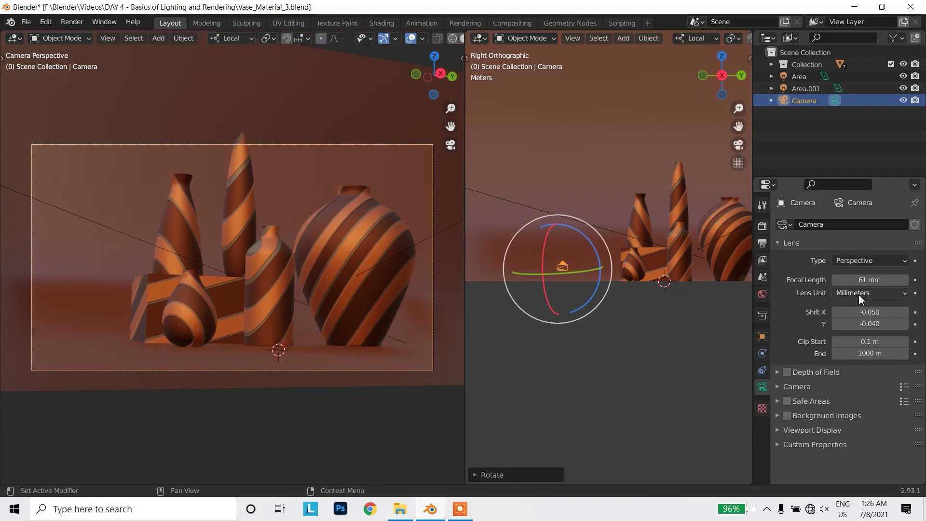
# - Reduce the camera focal length from 61 mm to 54 mm and shift the camera to recentre the vases
pyautogui.moveTo(861, 279); pyautogui.dragTo(841, 280)
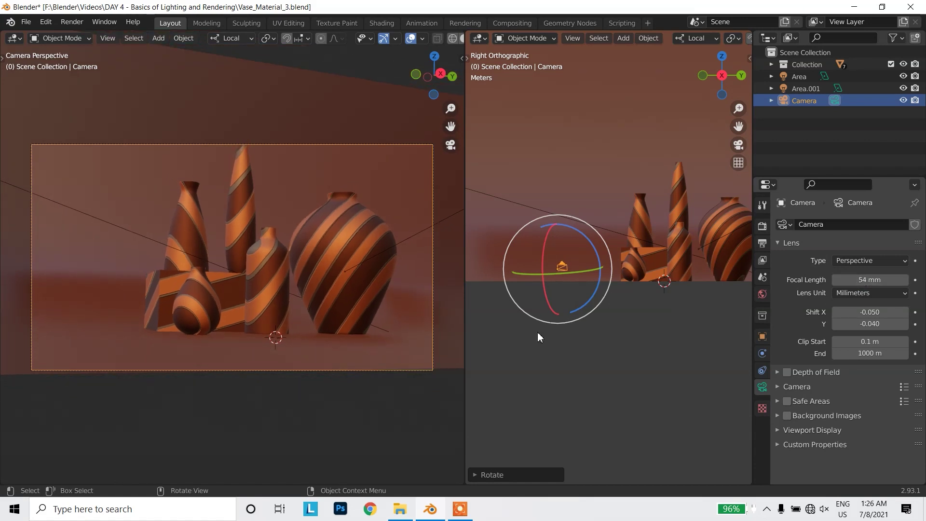
pyautogui.hotkey('shift', 'space')
pyautogui.press('g')
pyautogui.moveTo(554, 227); pyautogui.dragTo(556, 216)
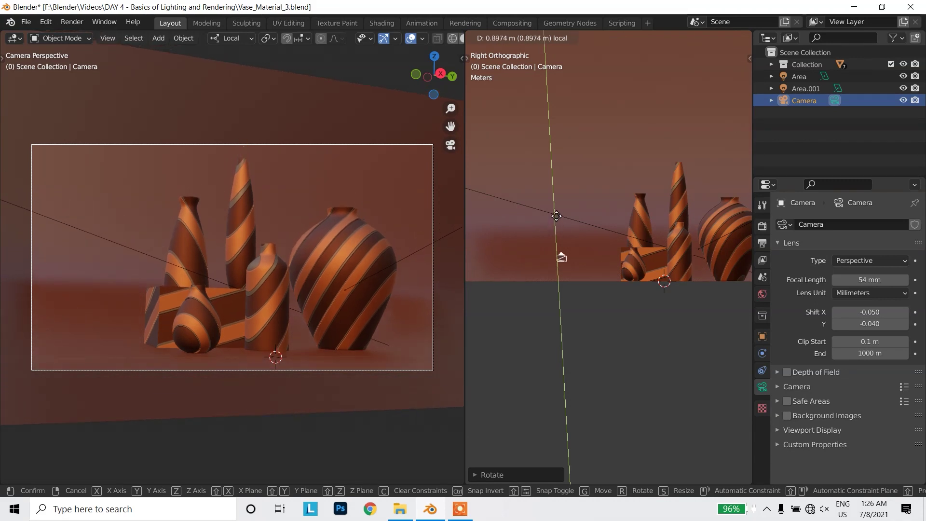
pyautogui.click(557, 215)
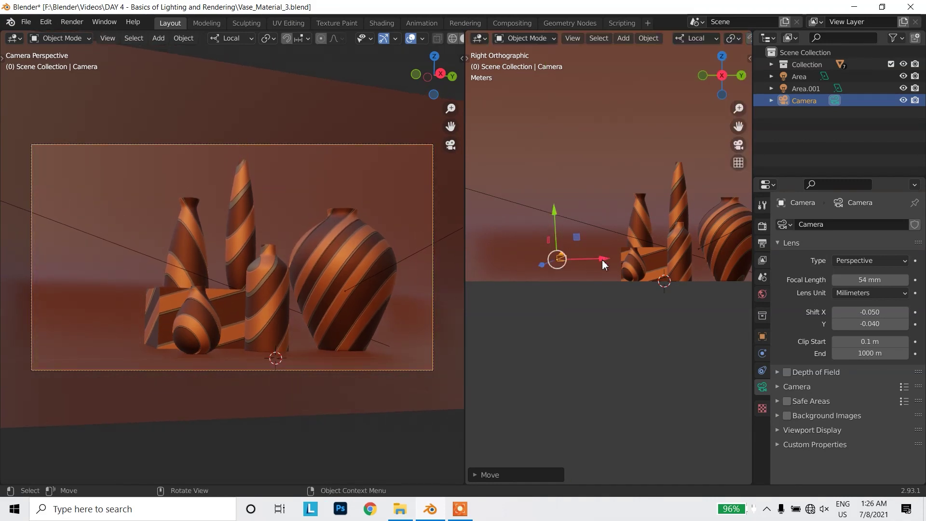
pyautogui.moveTo(603, 264); pyautogui.dragTo(596, 256)
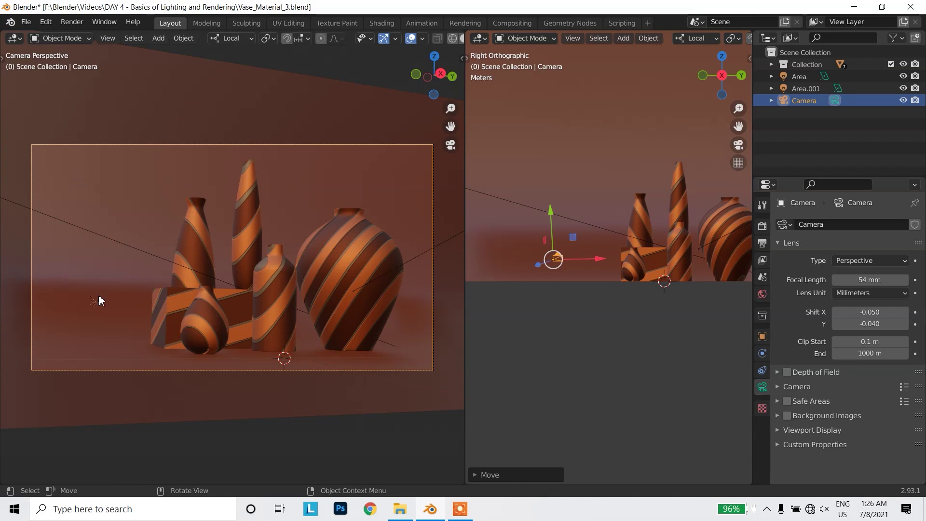
pyautogui.click(762, 226)
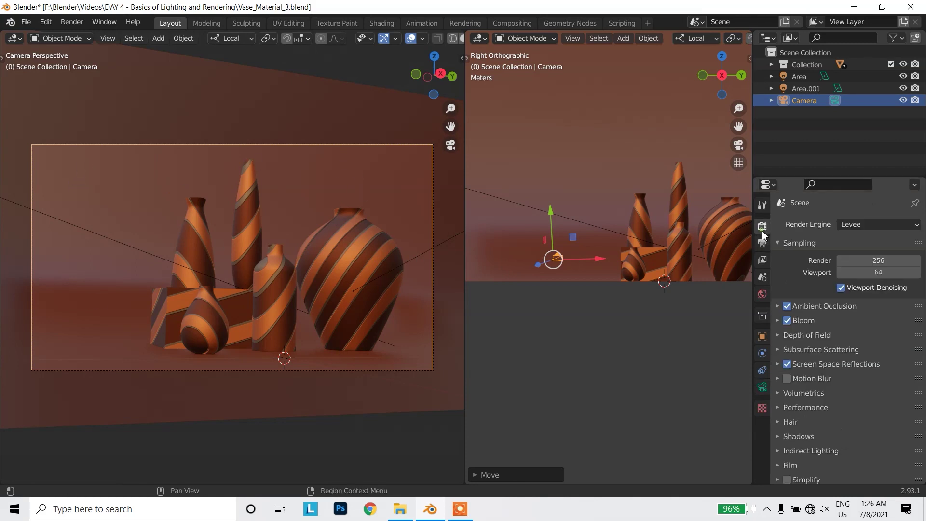
# - Check the 1920×1080 output size, then try another camera Shift X and undo back to -0.050
pyautogui.click(763, 245)
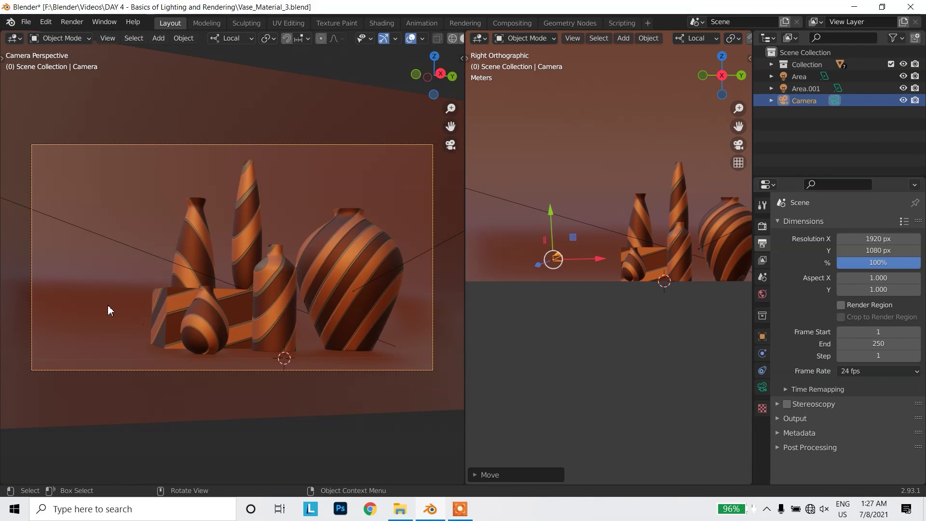
pyautogui.click(762, 388)
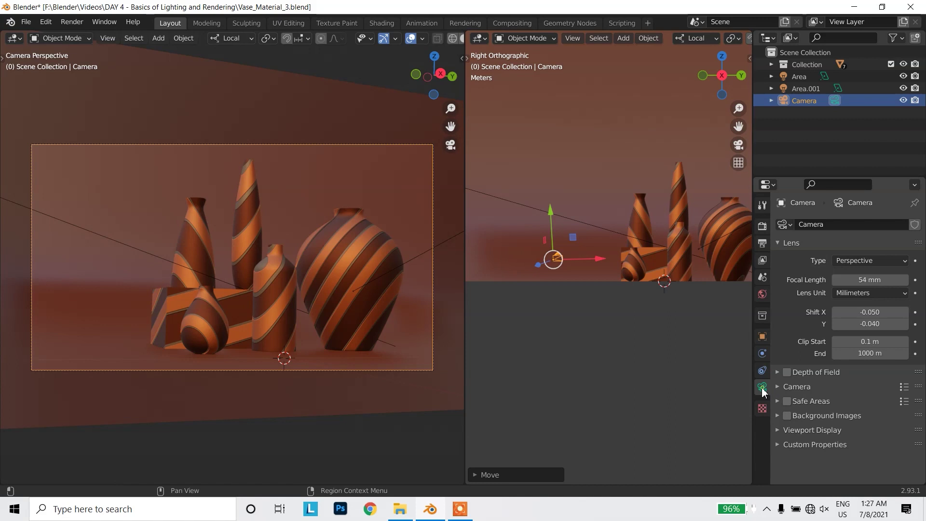
pyautogui.moveTo(870, 311); pyautogui.dragTo(904, 311)
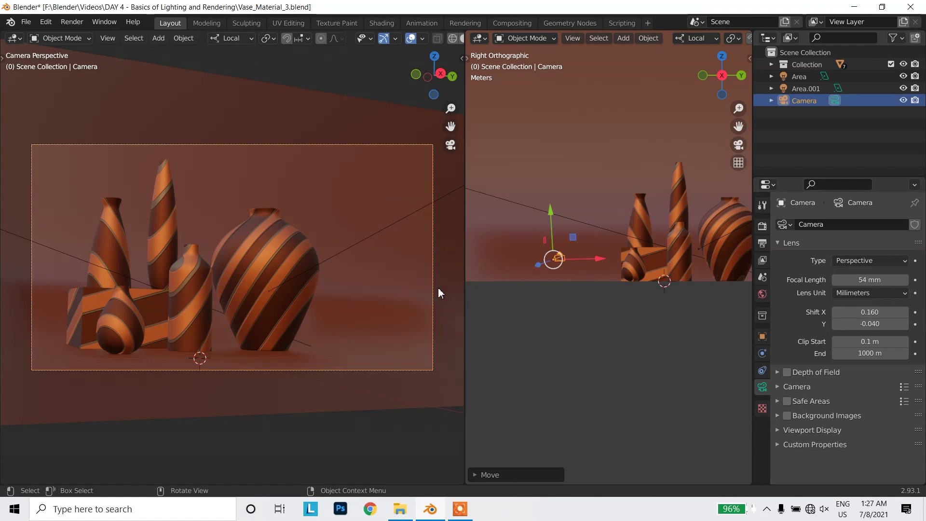
pyautogui.hotkey('ctrl', 'z')
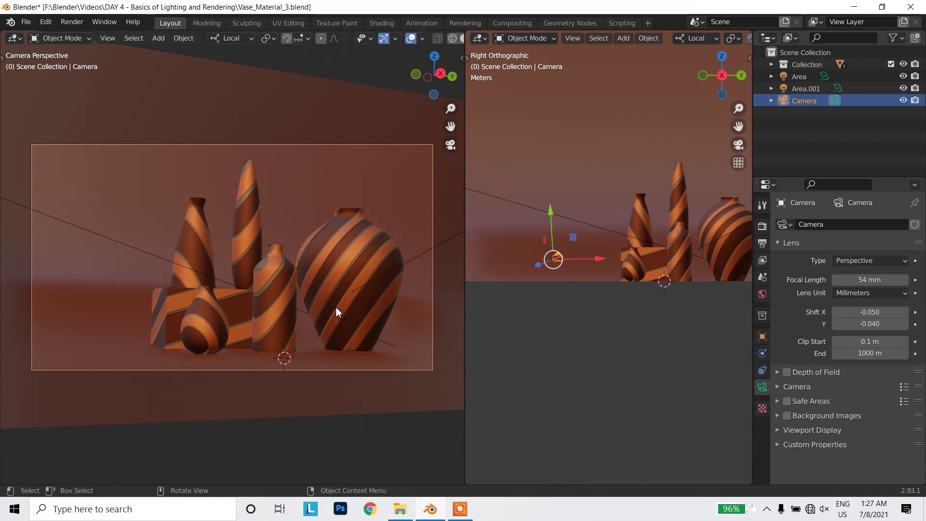
# - Review the render settings, keeping Eevee as the engine with 256 render samples
pyautogui.click(762, 225)
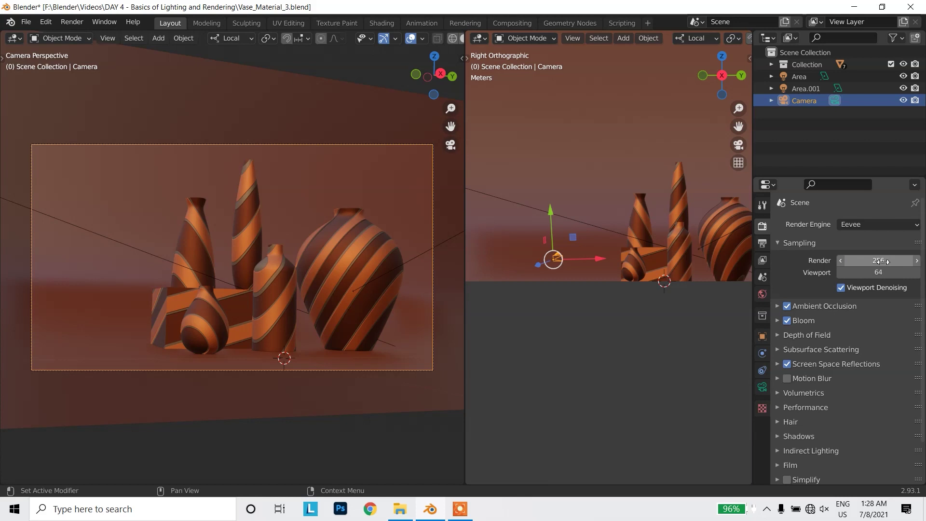
pyautogui.click(878, 263)
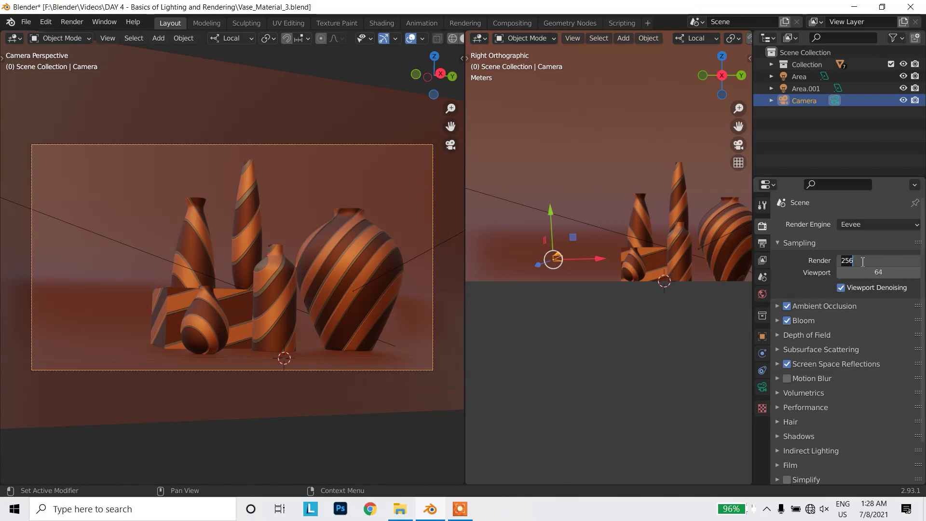
pyautogui.press('Home')
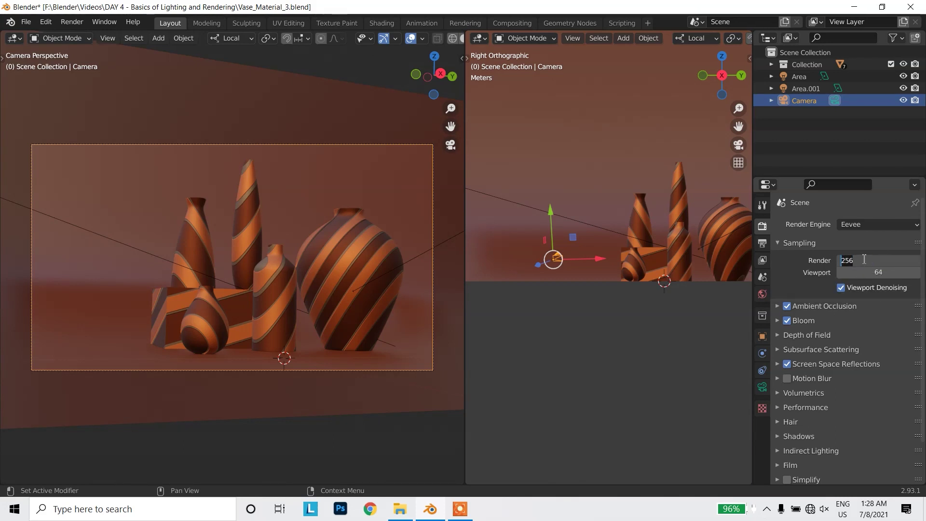
pyautogui.click(873, 225)
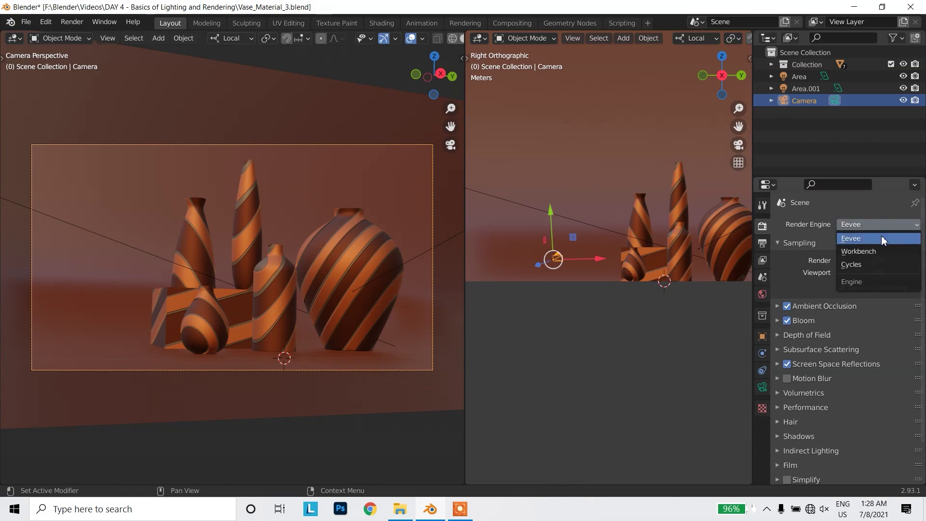
pyautogui.click(876, 224)
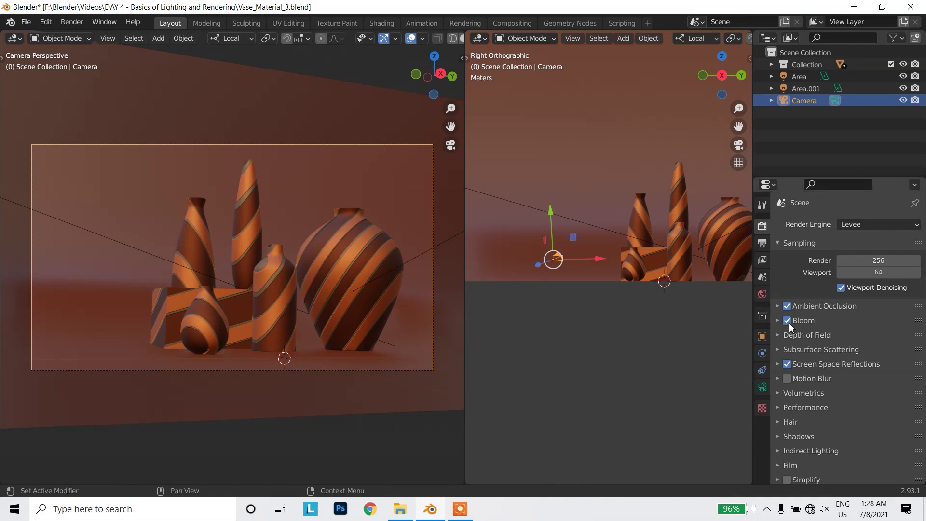
# - Toggle Screen Space Reflections off and back on, then confirm 1920×1080 output at 100%
pyautogui.click(819, 365)
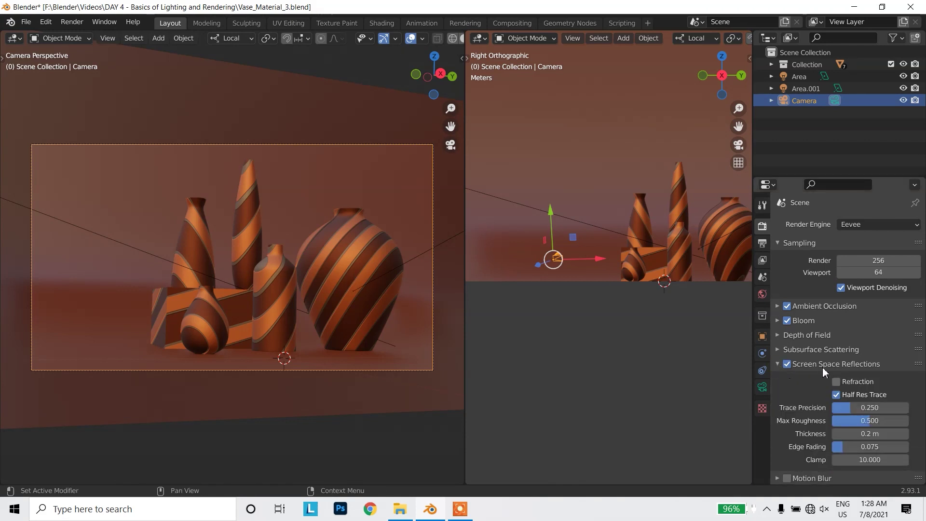
pyautogui.click(788, 364)
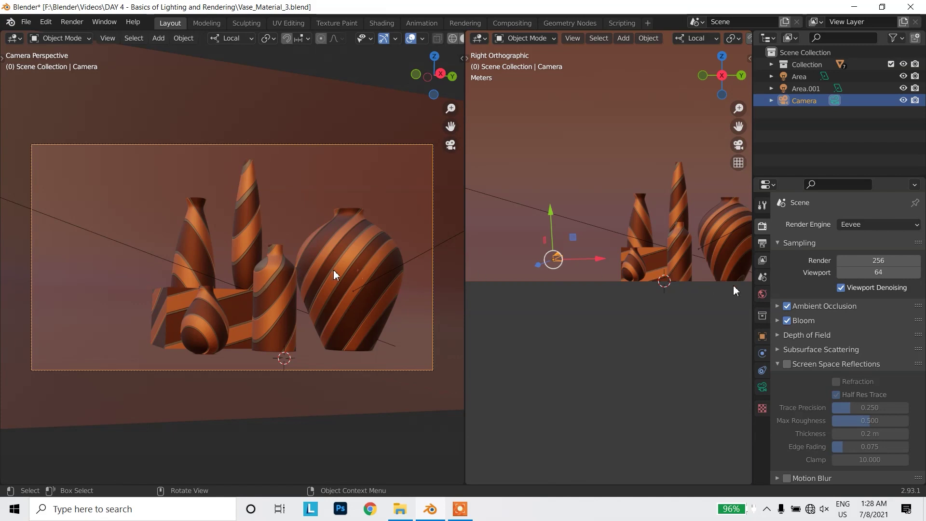
pyautogui.click(787, 366)
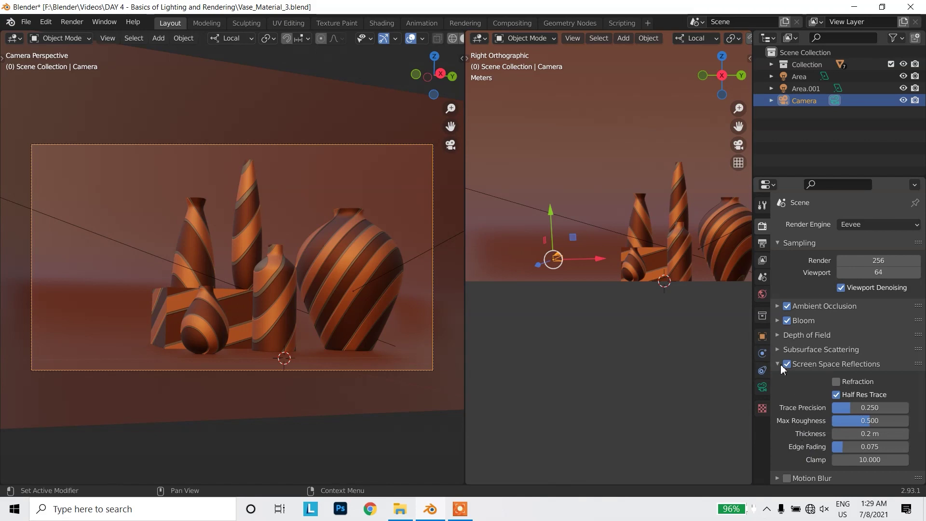
pyautogui.click(820, 363)
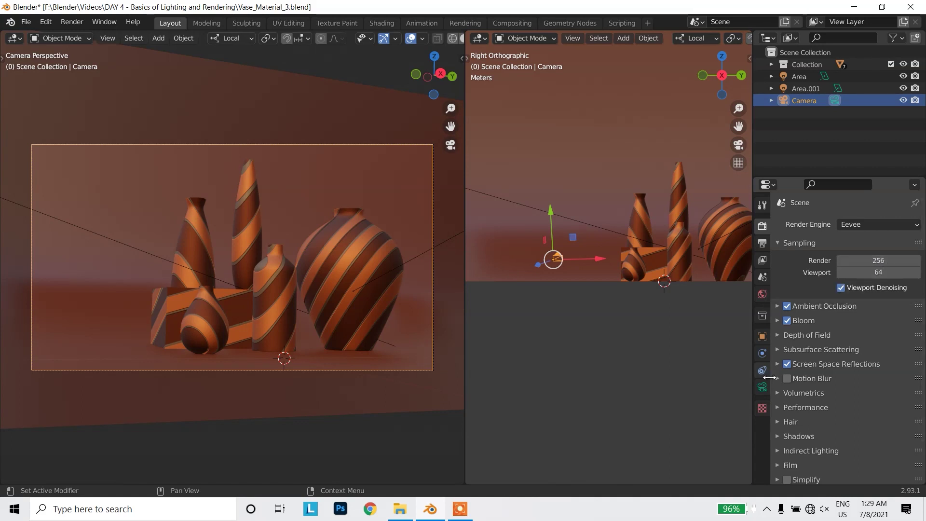
pyautogui.click(762, 245)
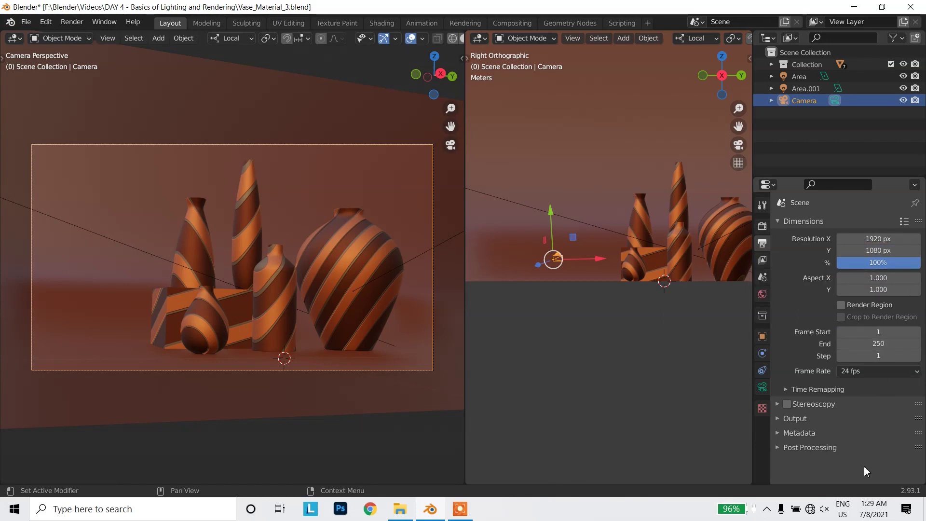
pyautogui.click(354, 272)
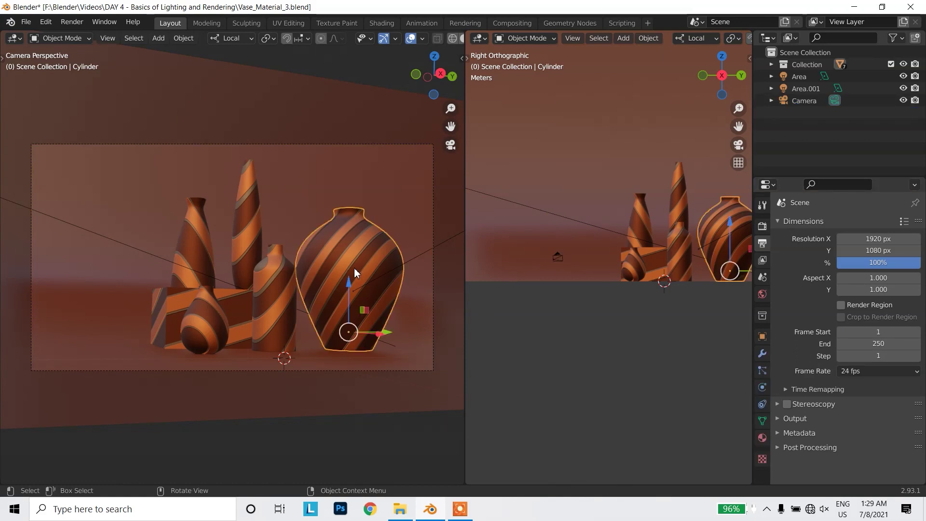
# - Render the striped-vase scene with F12 and zoom out in the render window
pyautogui.press('F12')
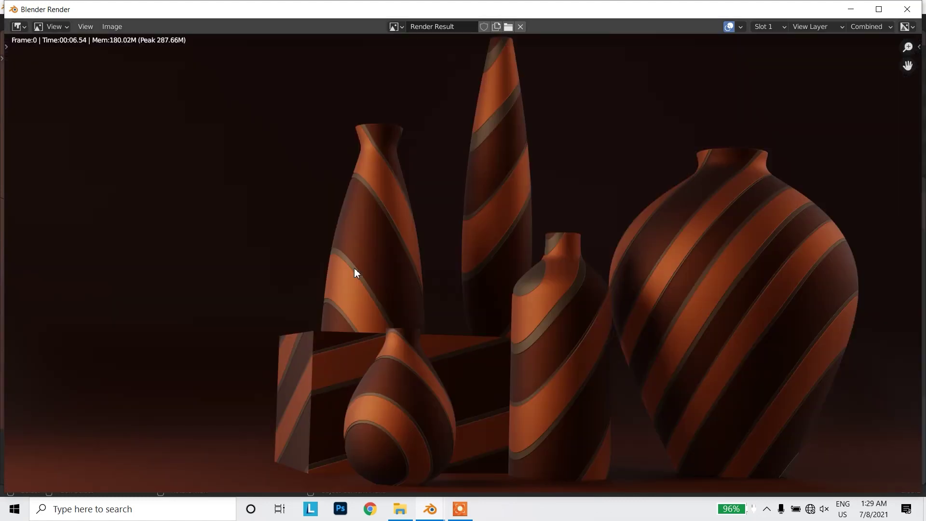
pyautogui.scroll(-1, 577, 266)
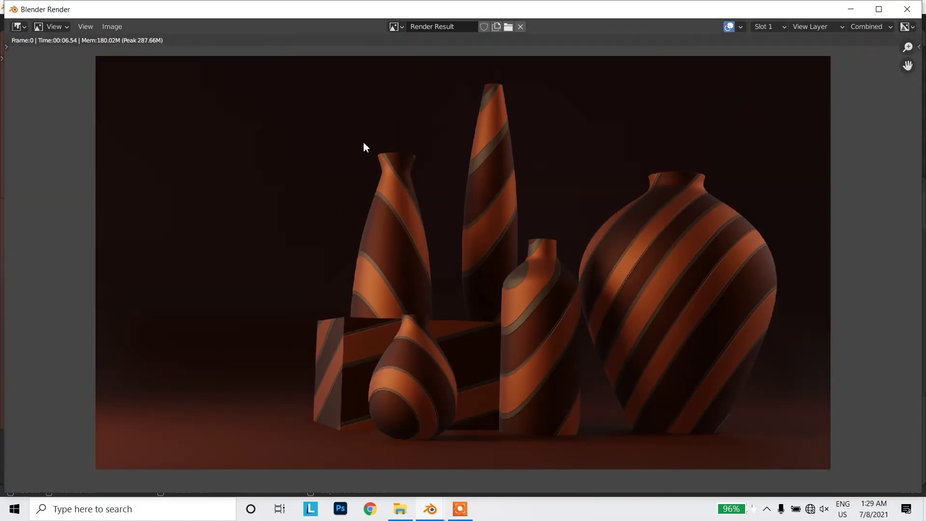